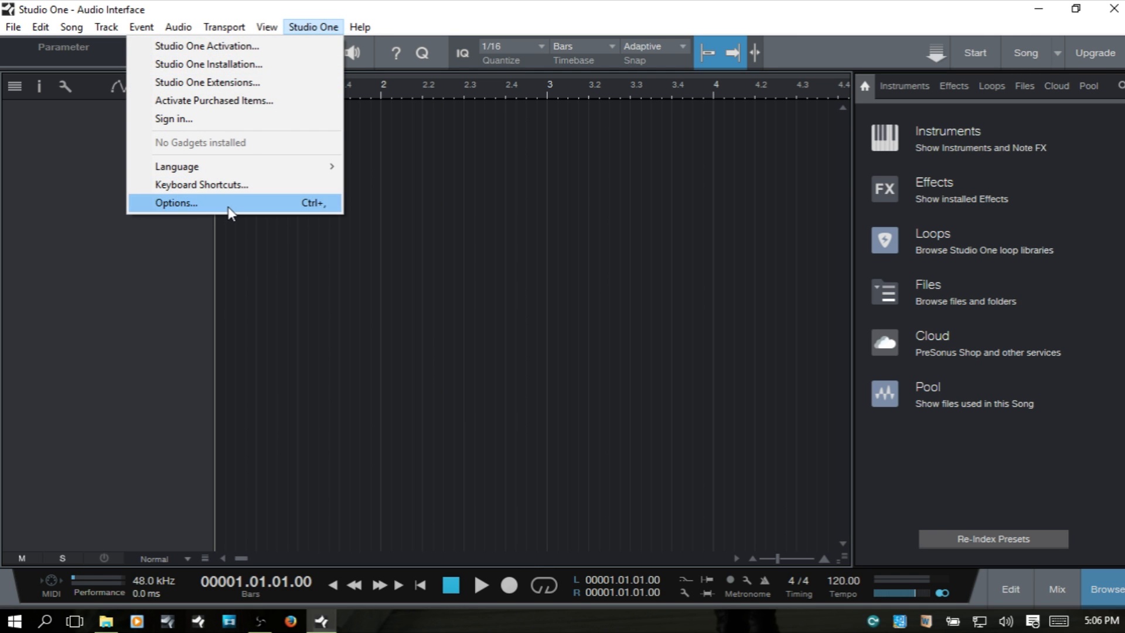
Choose Focusrite Scarlett as the audio device in the audio setup options.
{"action": "left_click", "coordinate": [229, 212]}
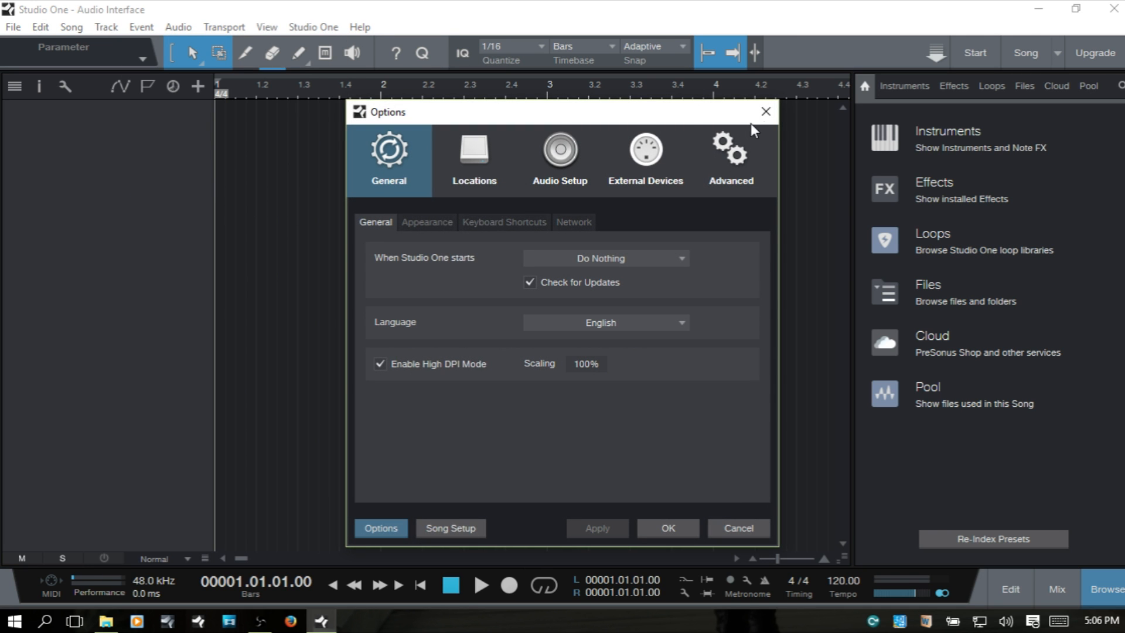
{"action": "left_click", "coordinate": [765, 112]}
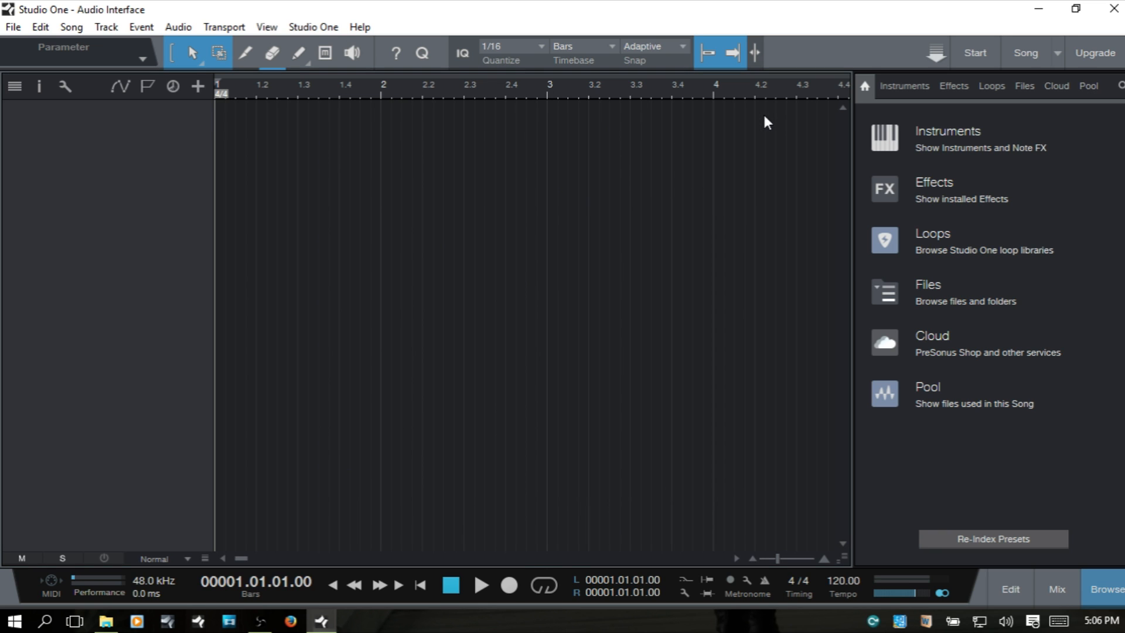
{"action": "key", "text": "ctrl+comma"}
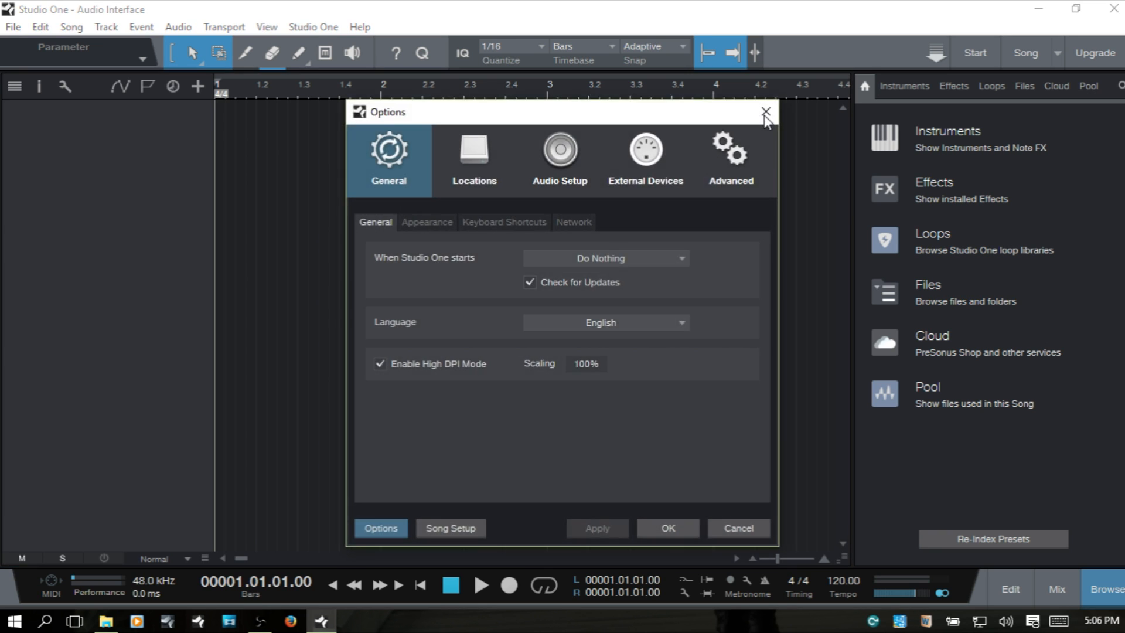
{"action": "left_click", "coordinate": [560, 153]}
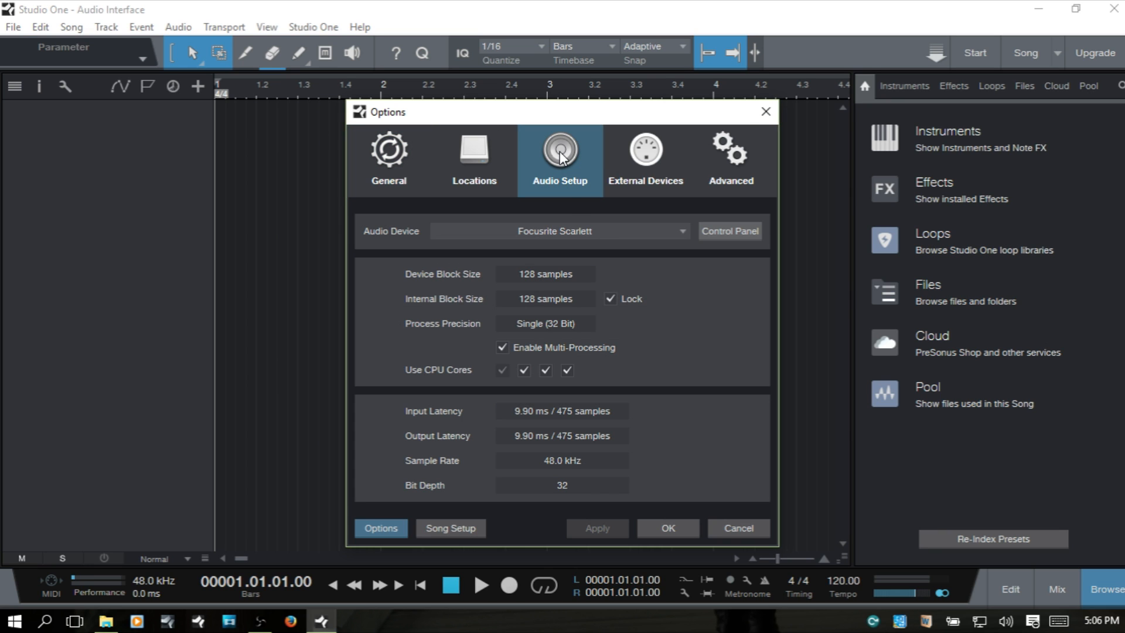
{"action": "left_click", "coordinate": [683, 231]}
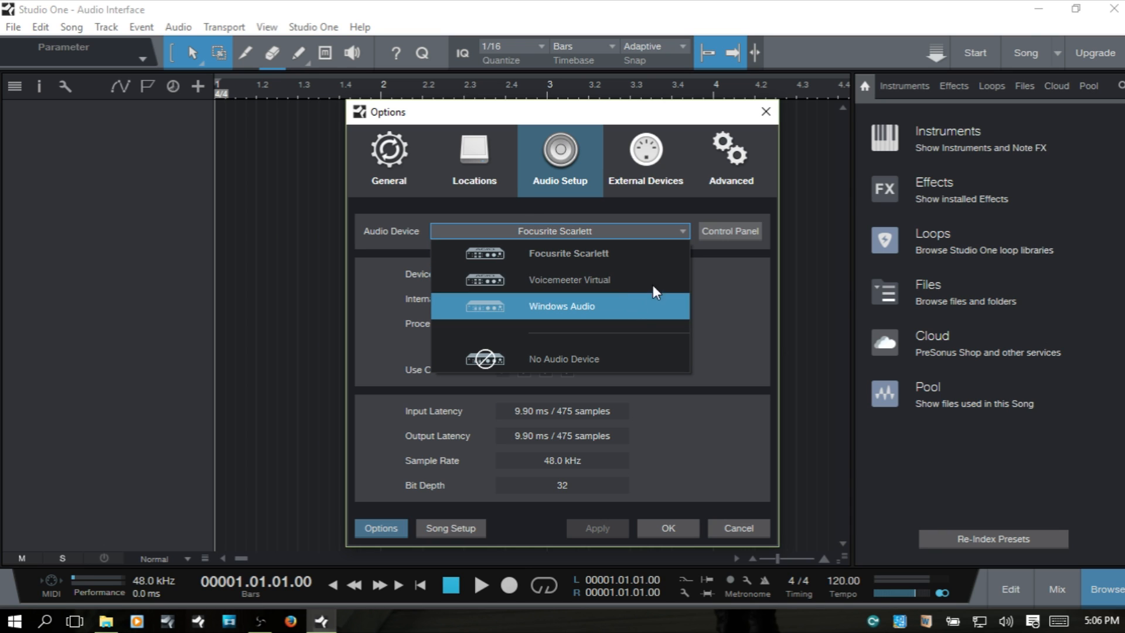
{"action": "left_click", "coordinate": [621, 254]}
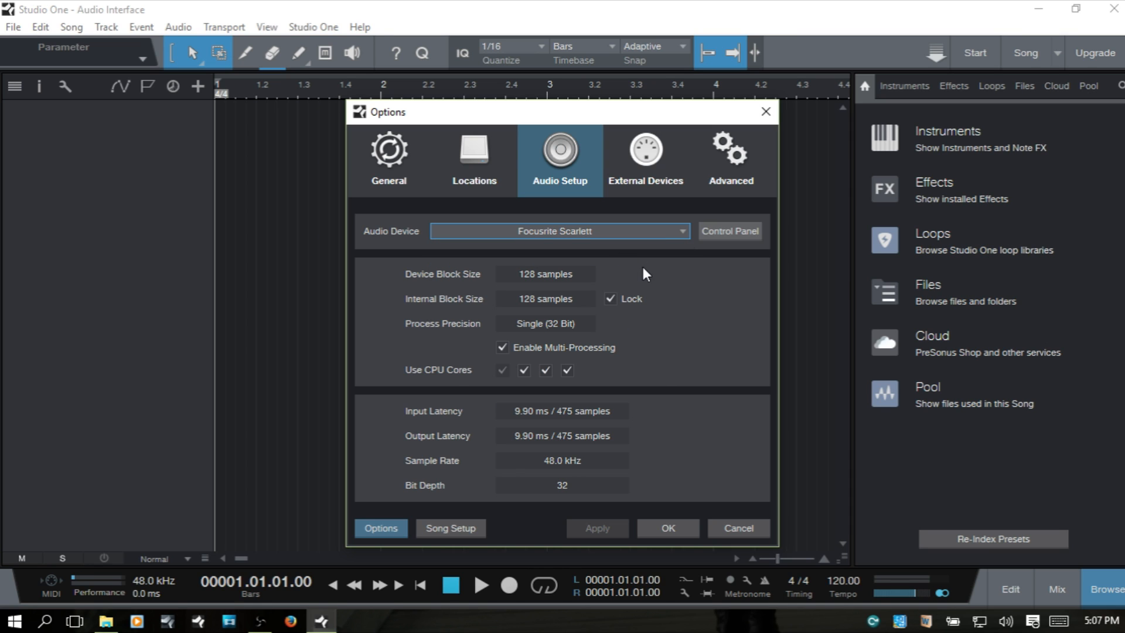
{"action": "left_click", "coordinate": [684, 231]}
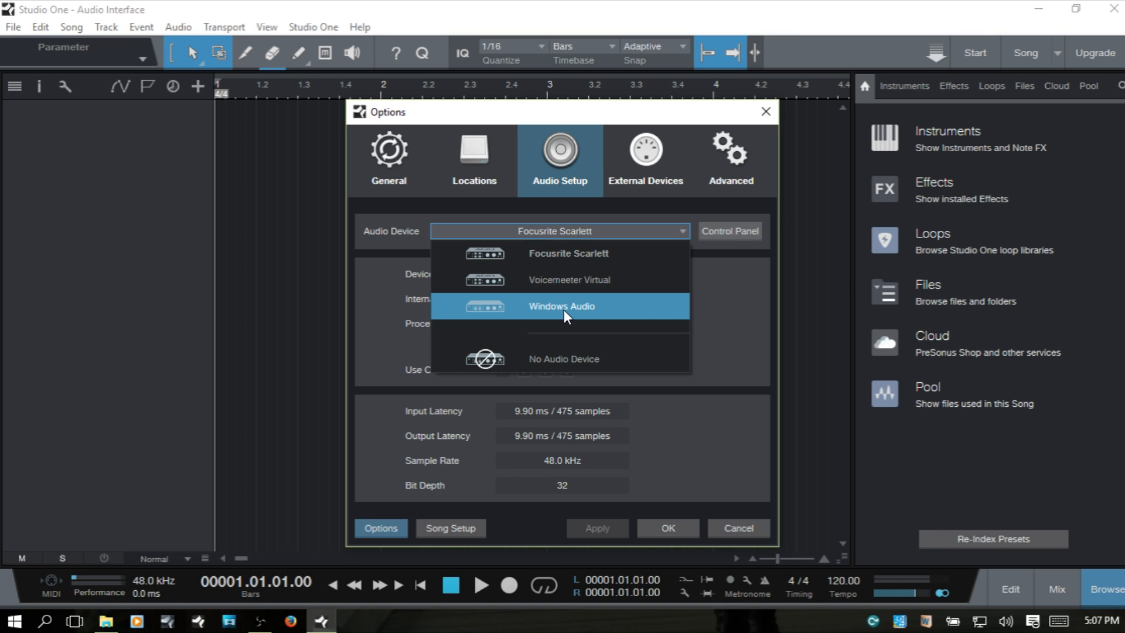
{"action": "left_click", "coordinate": [736, 258]}
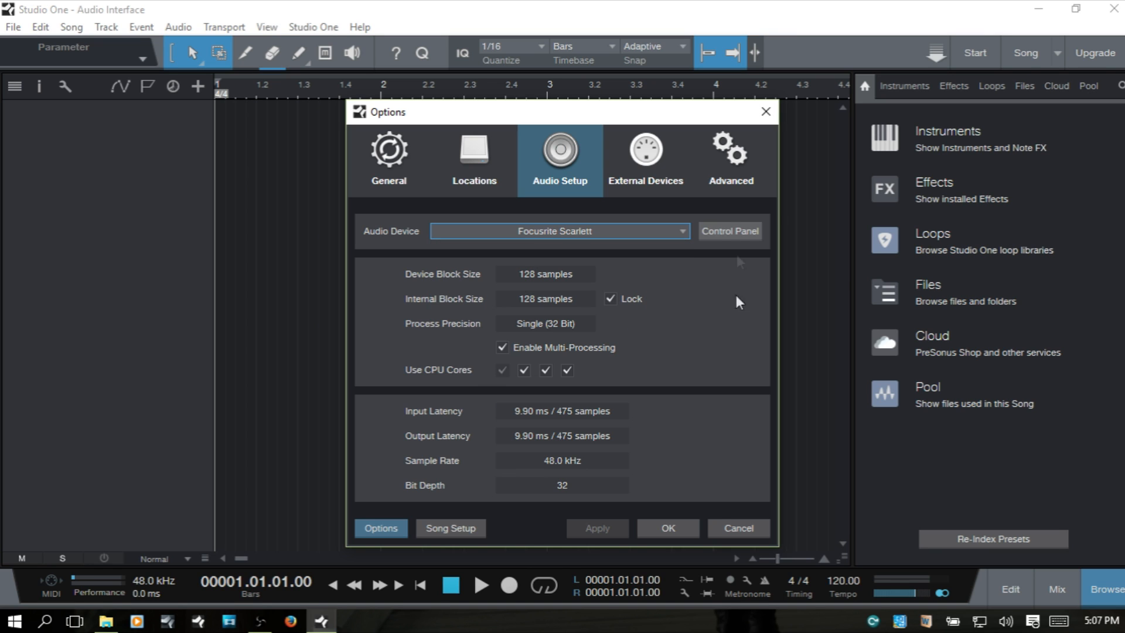
Examine the ASIO default buffer size choices and latency values in the Focusrite Scarlett control panel.
{"action": "left_click", "coordinate": [730, 230]}
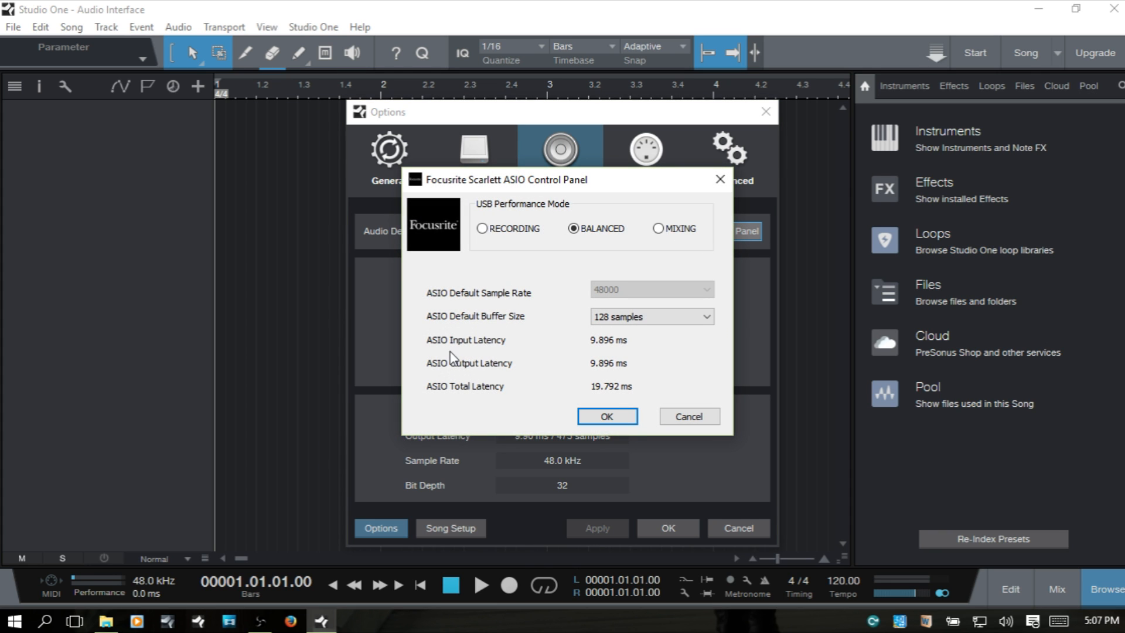
{"action": "left_click", "coordinate": [708, 317]}
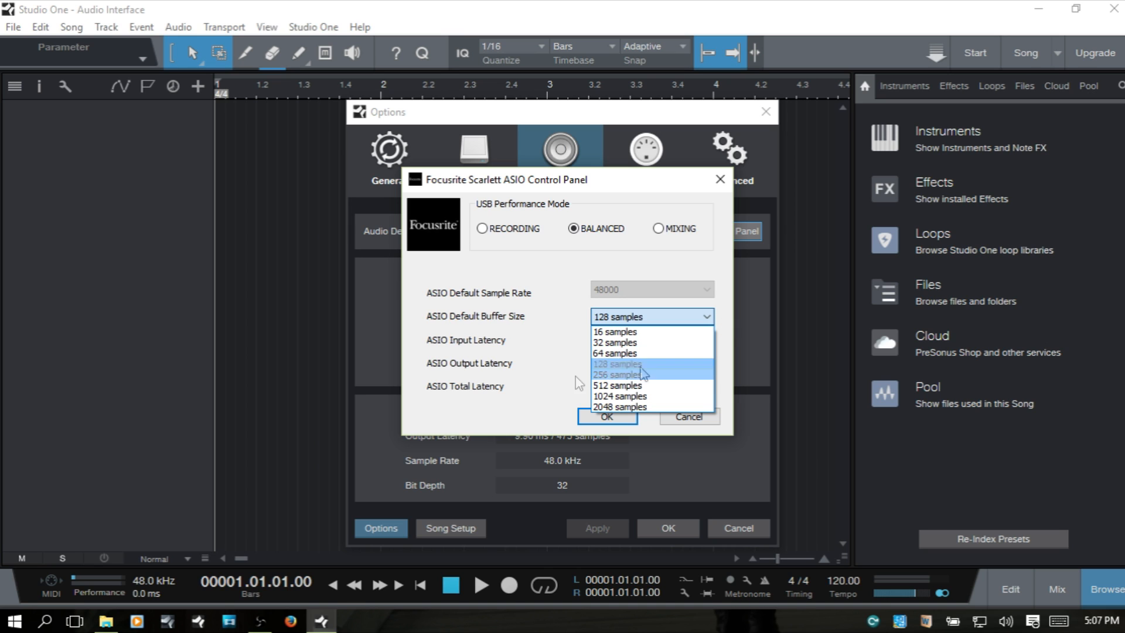
{"action": "left_click", "coordinate": [731, 367]}
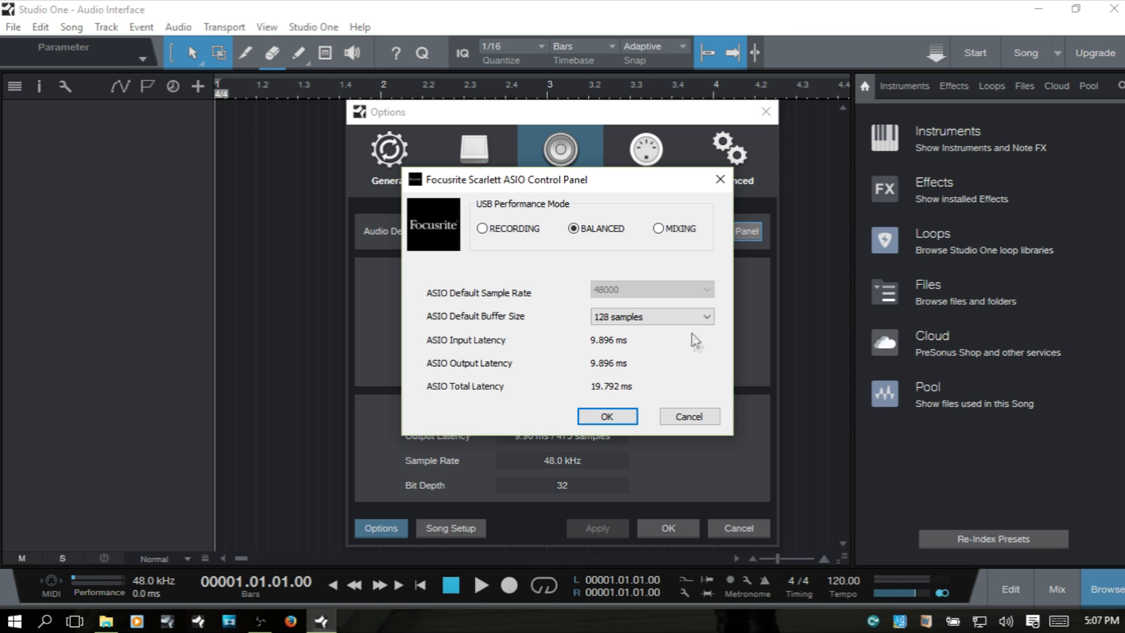
{"action": "left_click", "coordinate": [708, 318]}
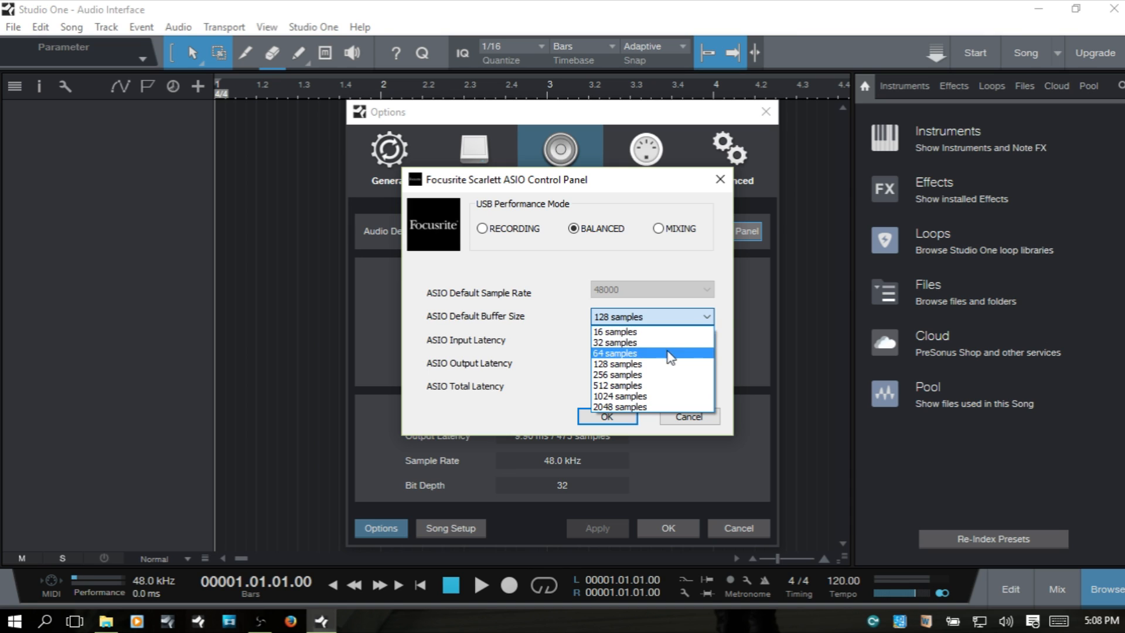
{"action": "left_click", "coordinate": [726, 287]}
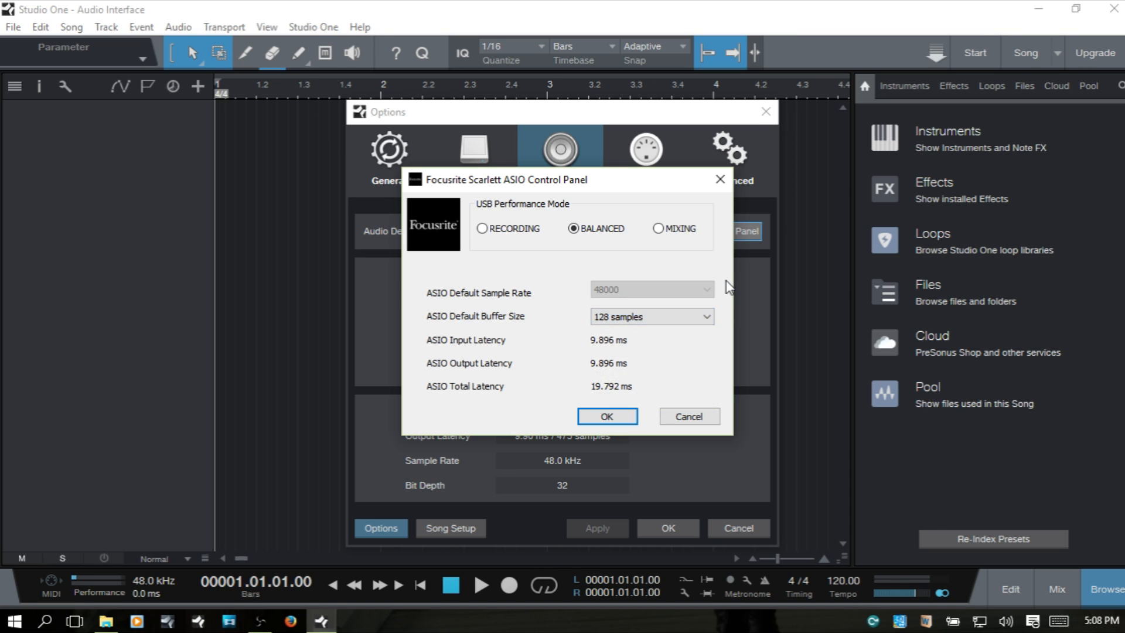
{"action": "left_click", "coordinate": [690, 416]}
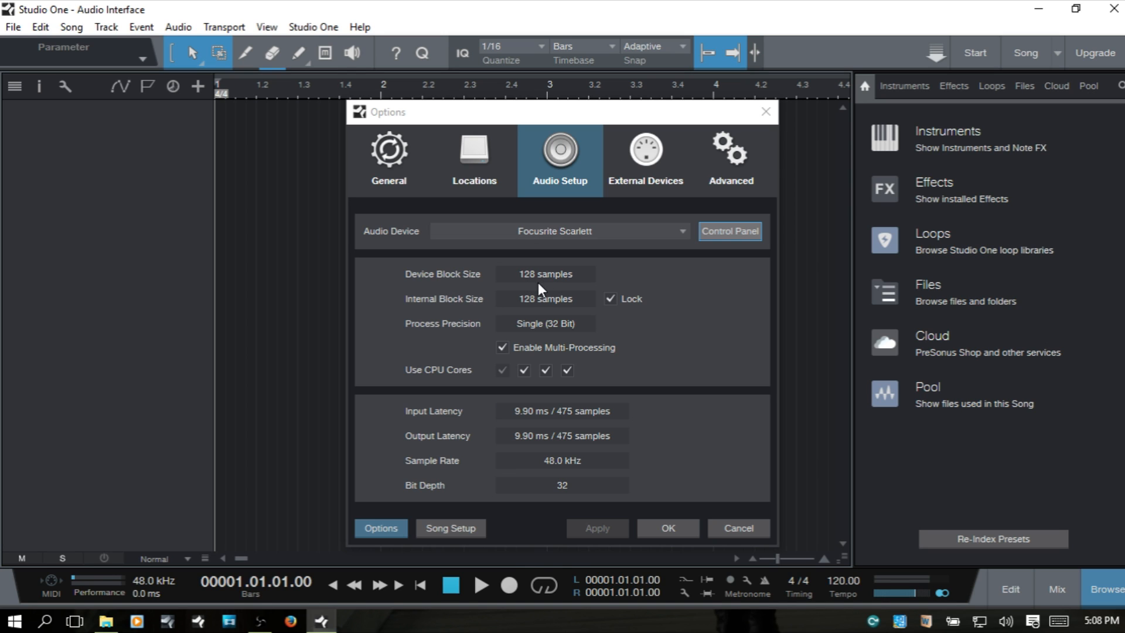
{"action": "left_click", "coordinate": [730, 231]}
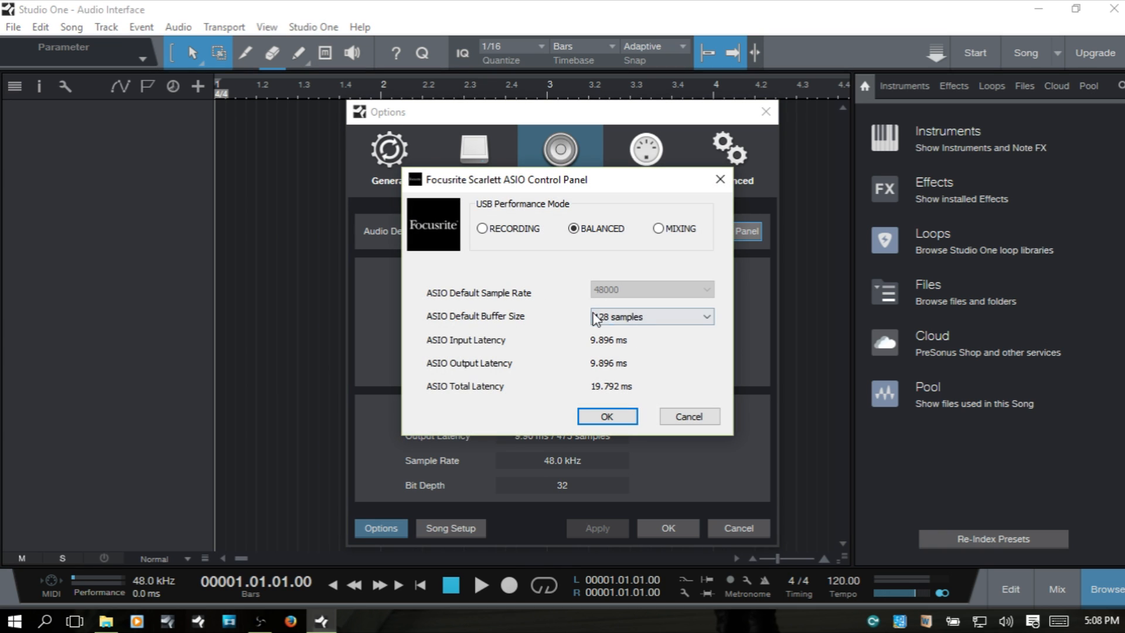
{"action": "left_click", "coordinate": [689, 416]}
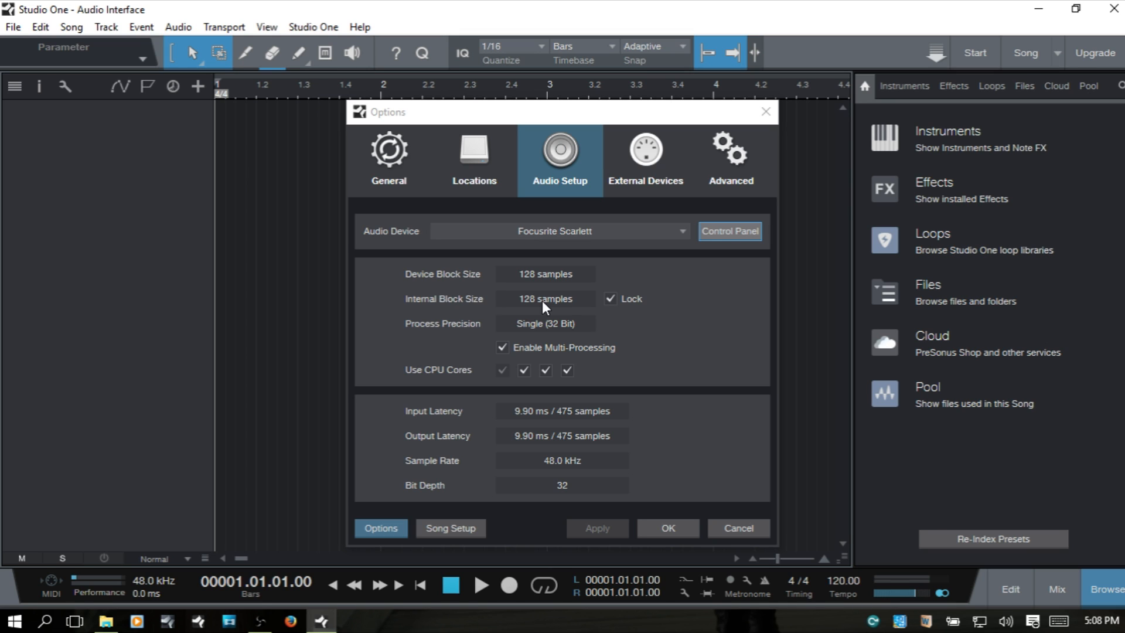
Unlock the internal block size and set it to 32 samples.
{"action": "left_click", "coordinate": [610, 299]}
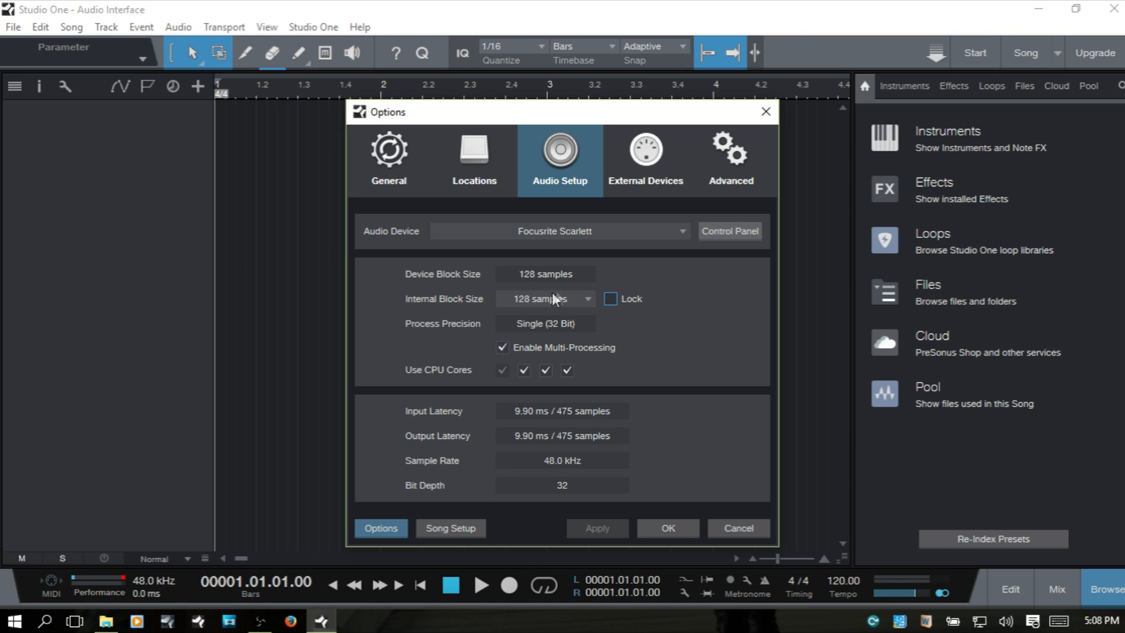
{"action": "left_click", "coordinate": [586, 299]}
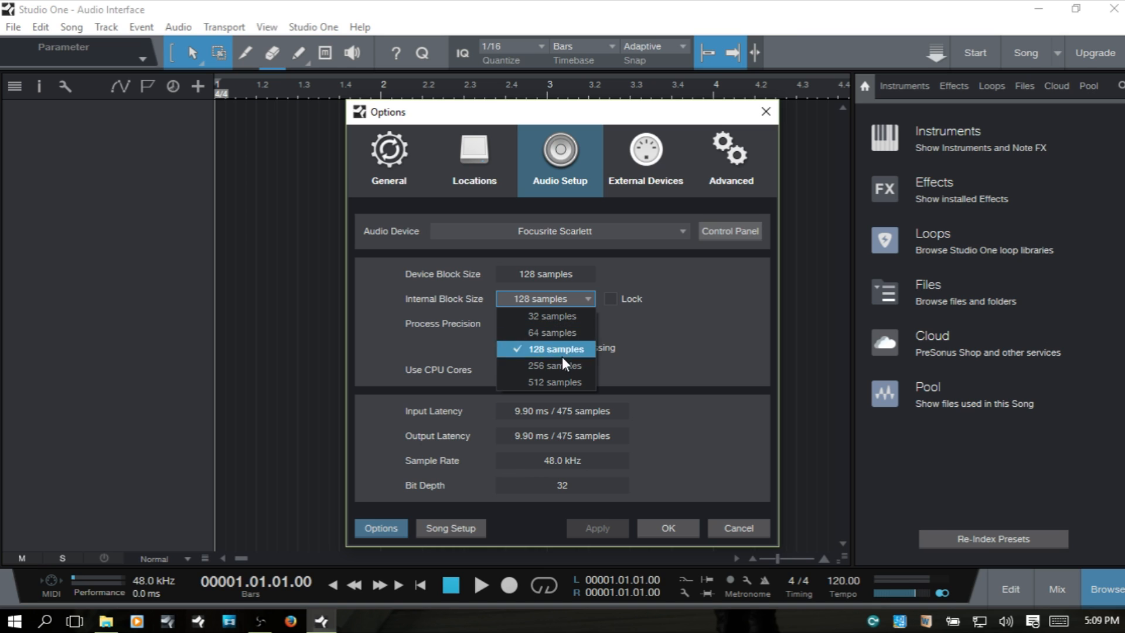
{"action": "left_click", "coordinate": [662, 338]}
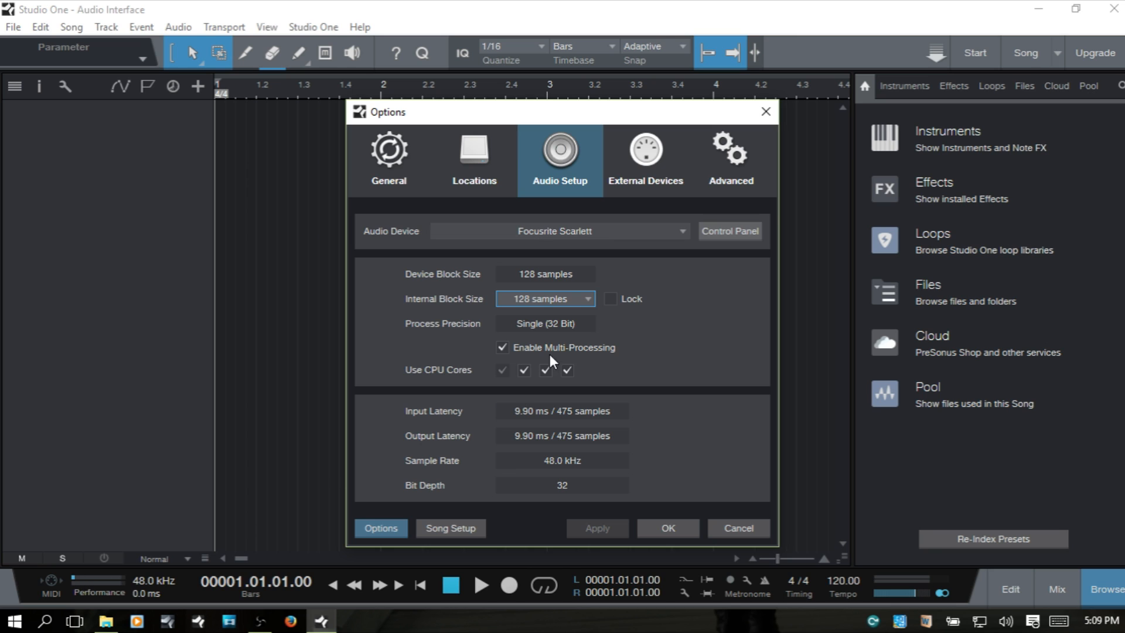
{"action": "left_click", "coordinate": [584, 300]}
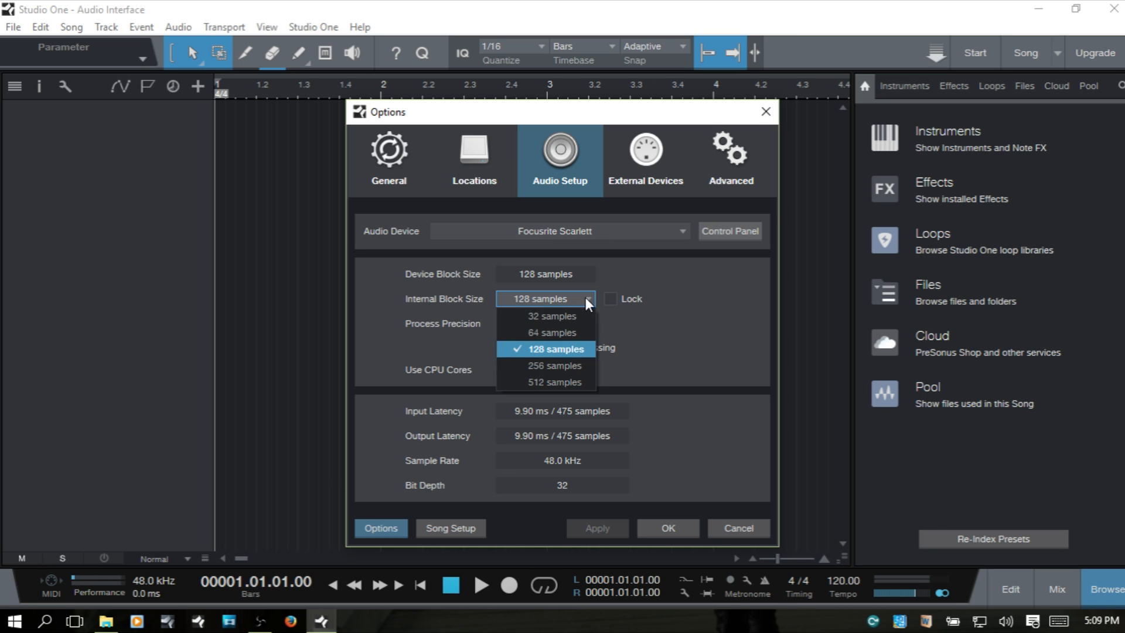
{"action": "left_click", "coordinate": [564, 315]}
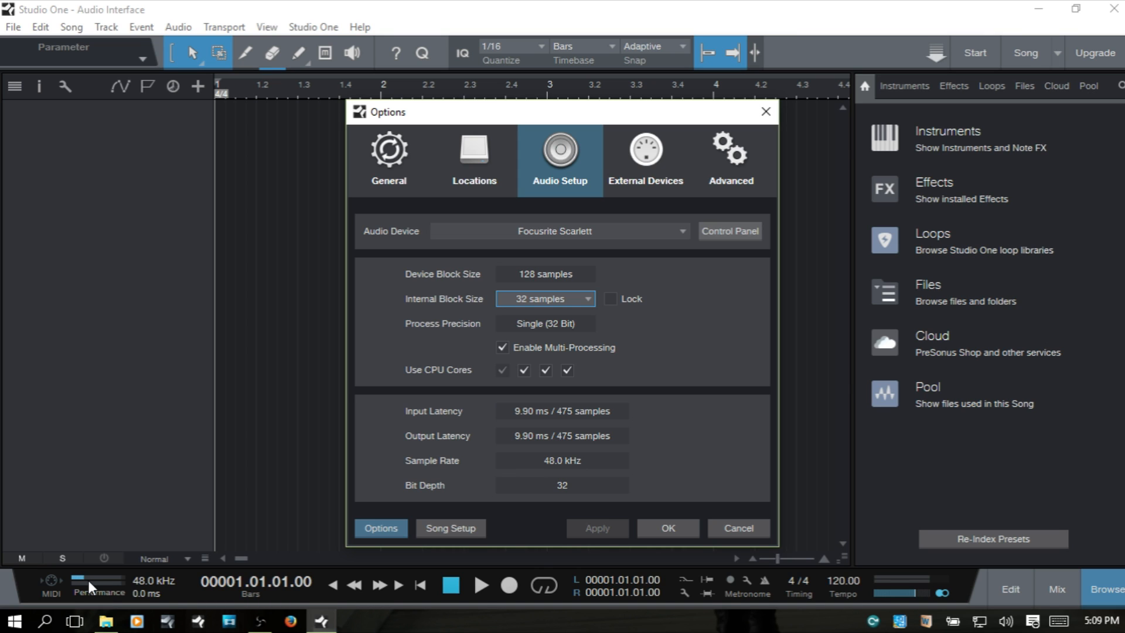
Return the internal block size to 128 samples and lock it again.
{"action": "left_click", "coordinate": [585, 296]}
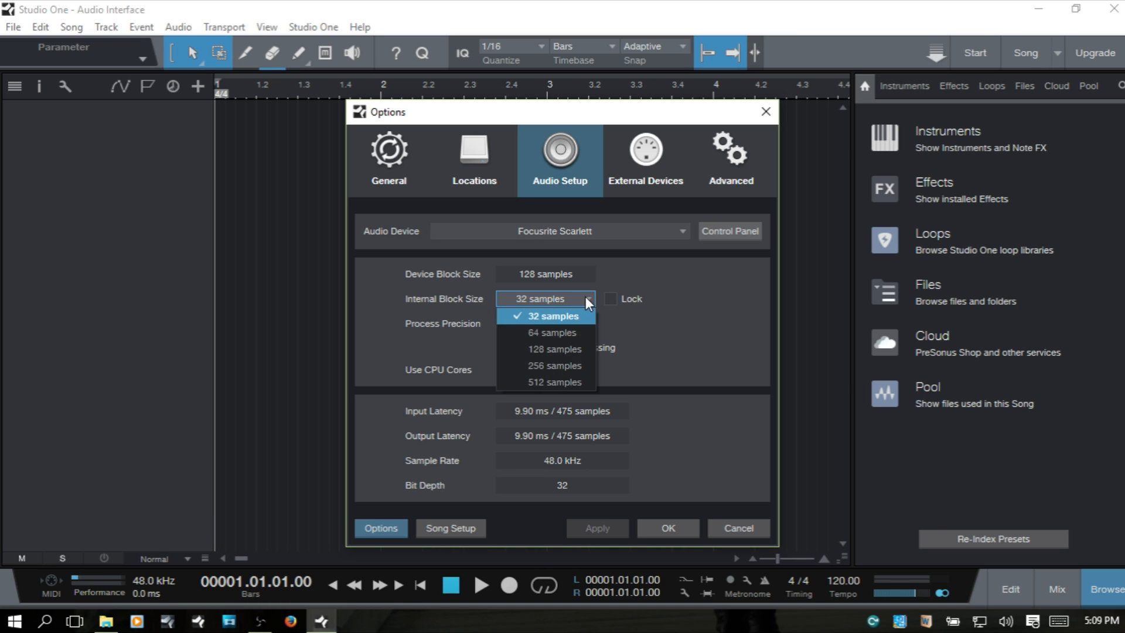
{"action": "left_click", "coordinate": [571, 350]}
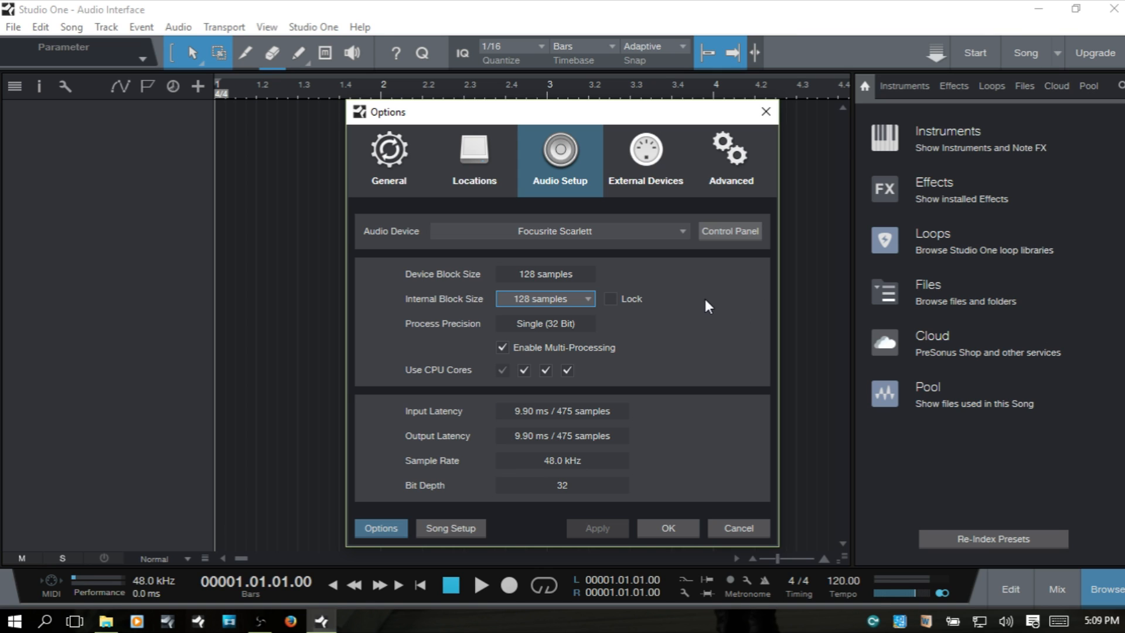
{"action": "left_click", "coordinate": [610, 300]}
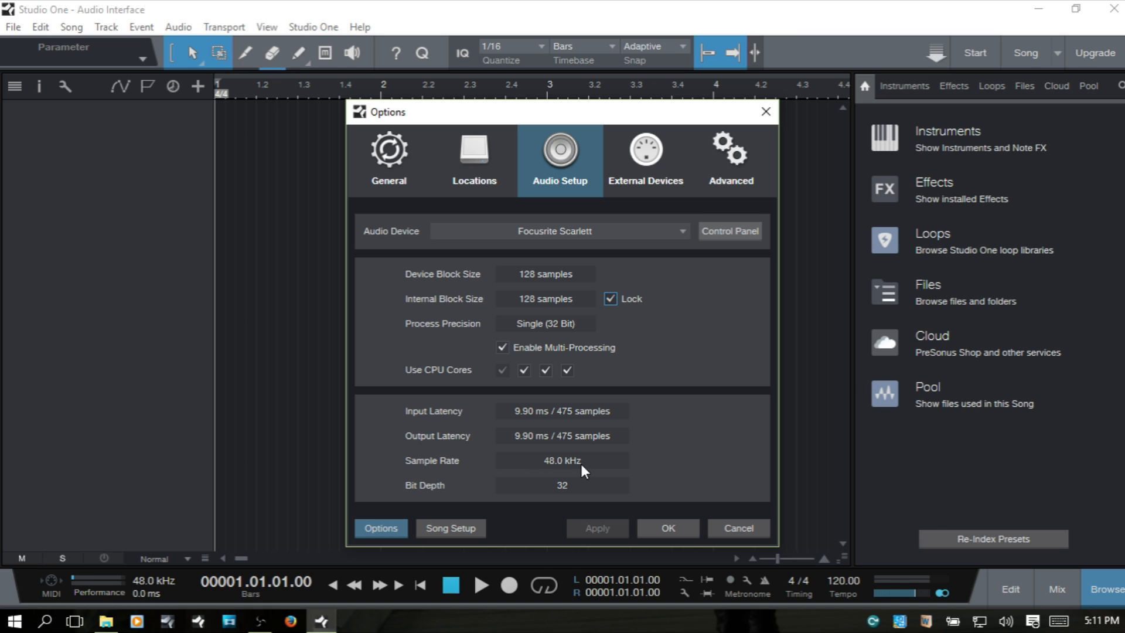
Review the sample rate and resolution choices in the song's general setup.
{"action": "left_click", "coordinate": [453, 527]}
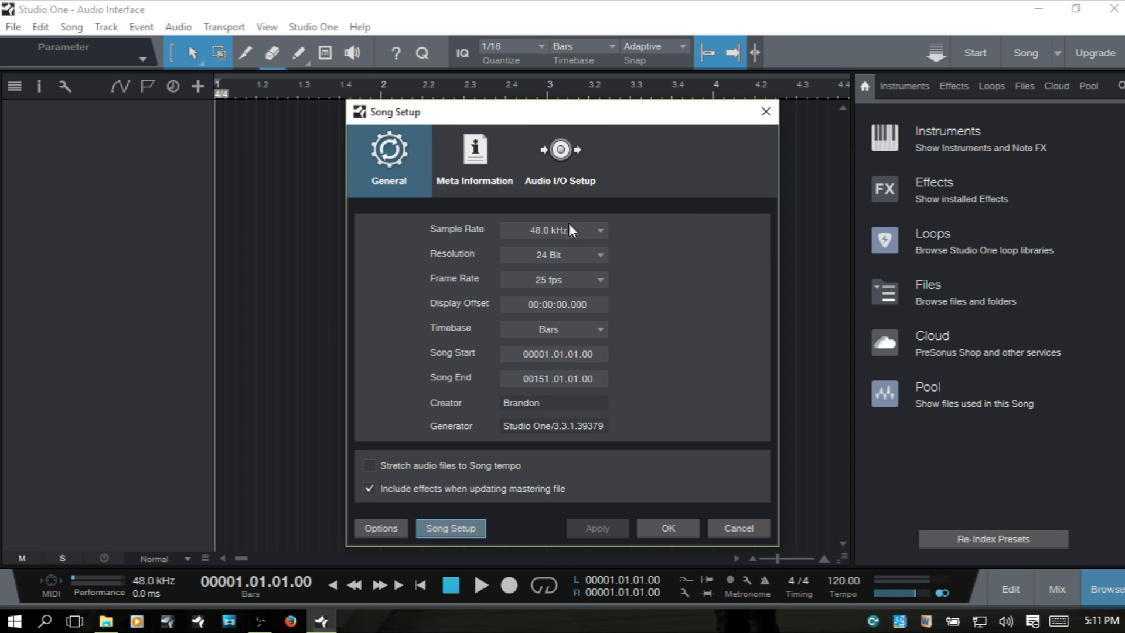
{"action": "left_click", "coordinate": [754, 533]}
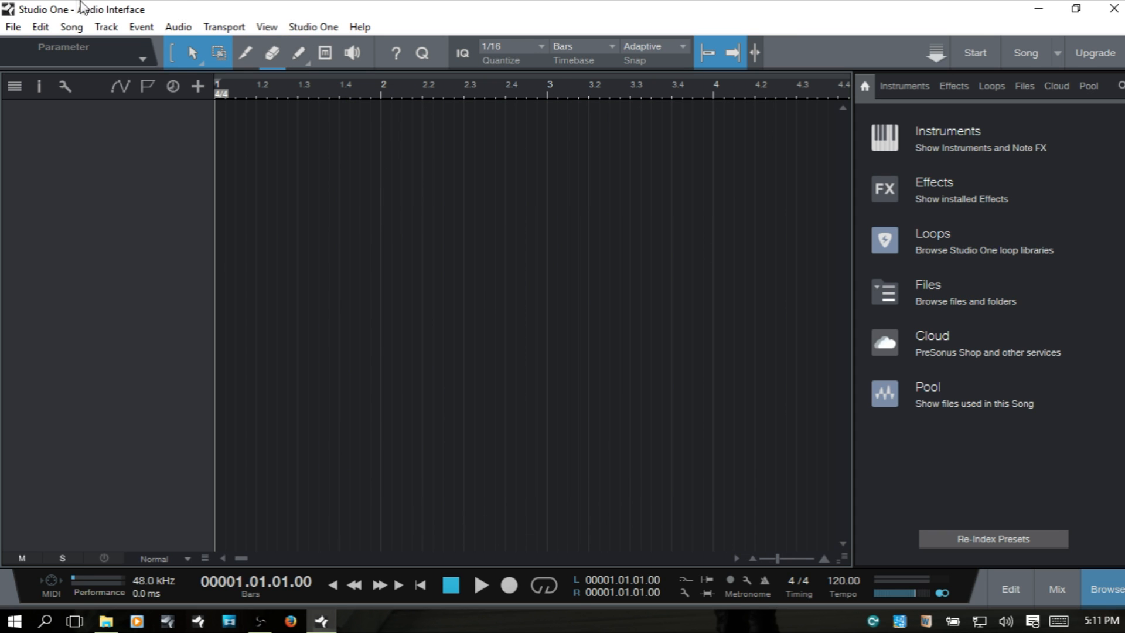
{"action": "left_click", "coordinate": [72, 27]}
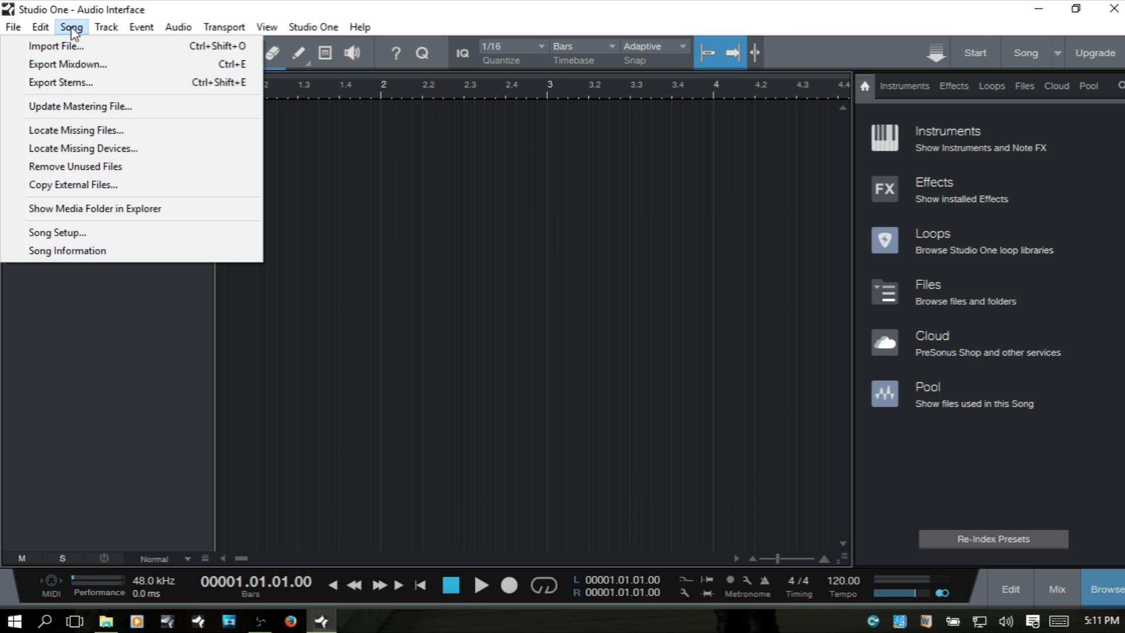
{"action": "left_click", "coordinate": [76, 233]}
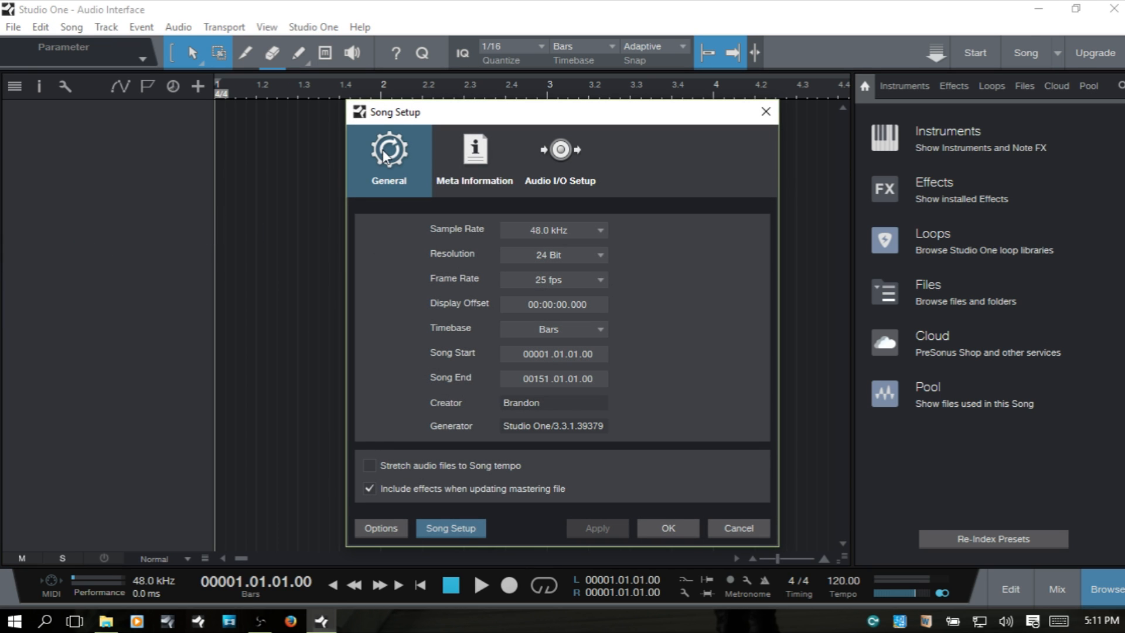
{"action": "left_click", "coordinate": [600, 230]}
{"action": "left_click", "coordinate": [719, 237]}
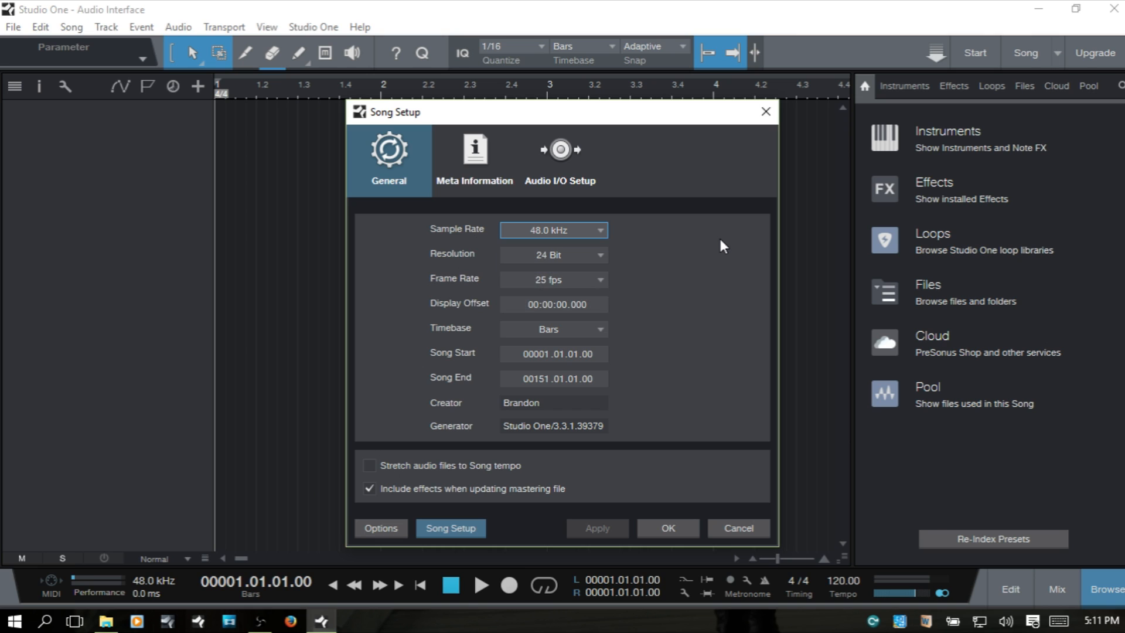
{"action": "left_click", "coordinate": [598, 255]}
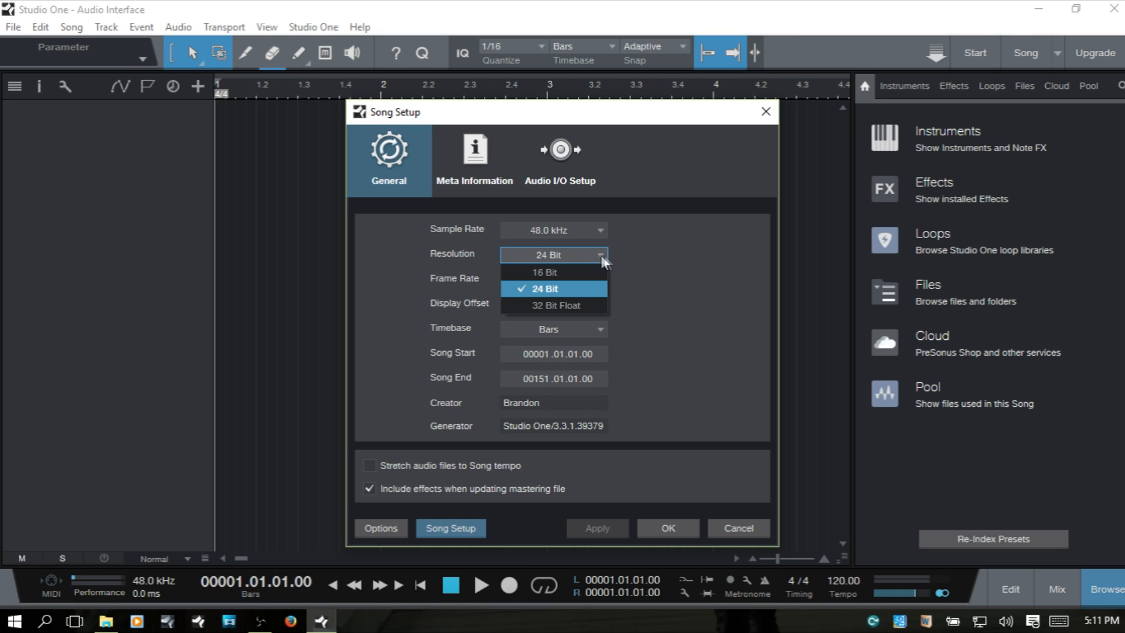
{"action": "left_click", "coordinate": [711, 257]}
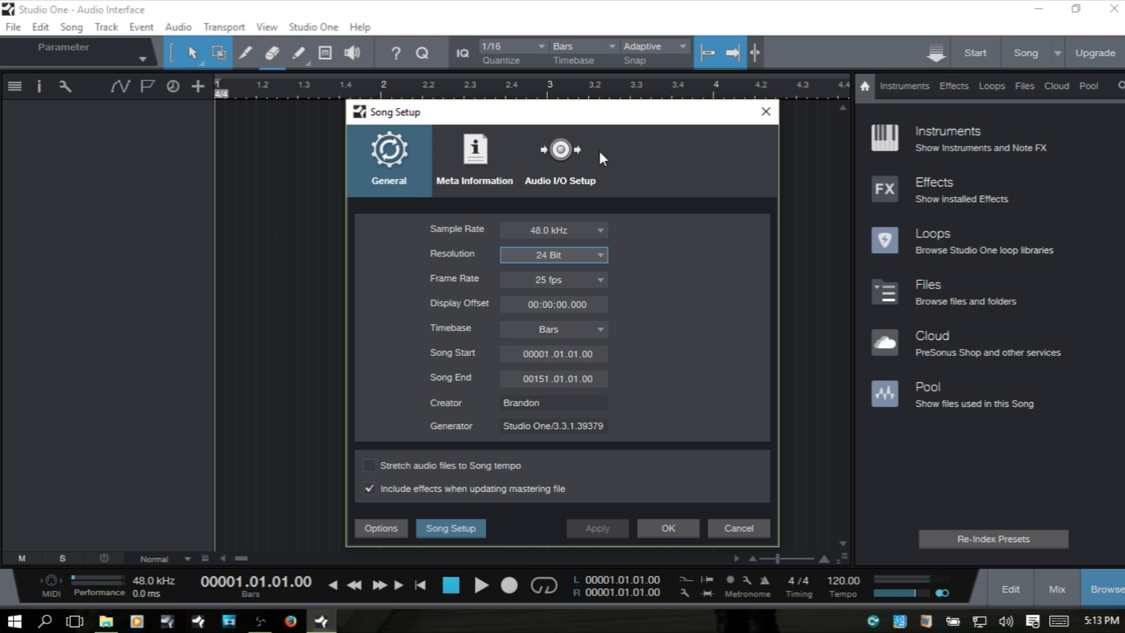
Rename the Input L+R channel in the song's audio input setup as stereo.
{"action": "left_click", "coordinate": [564, 148]}
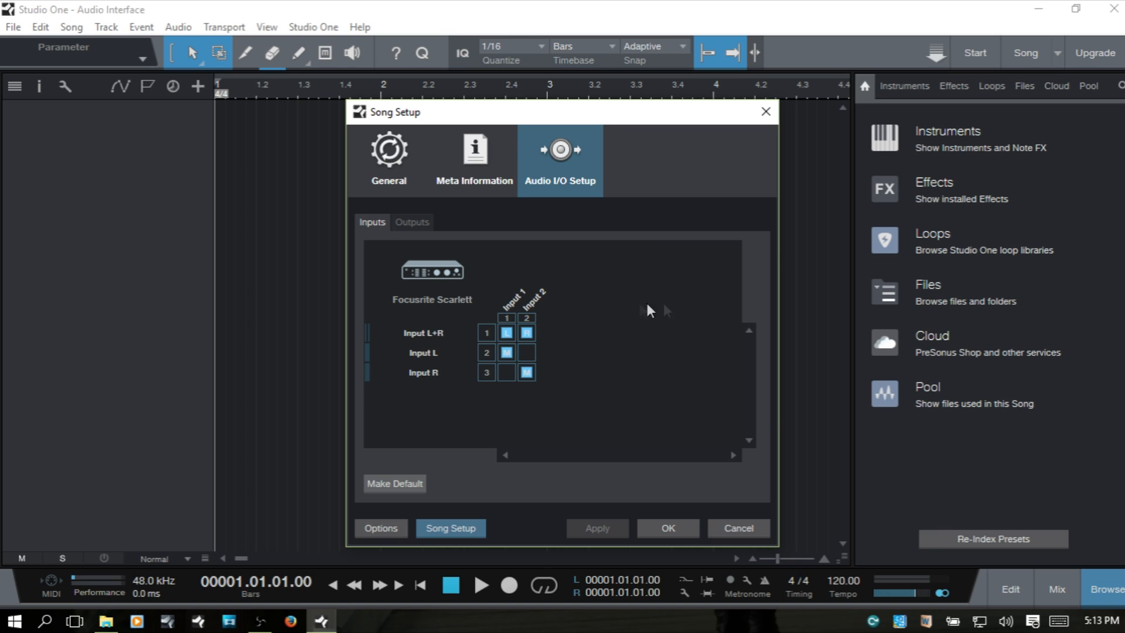
{"action": "double_click", "coordinate": [421, 333]}
{"action": "type", "text": "stereo"}
{"action": "key", "text": "Return"}
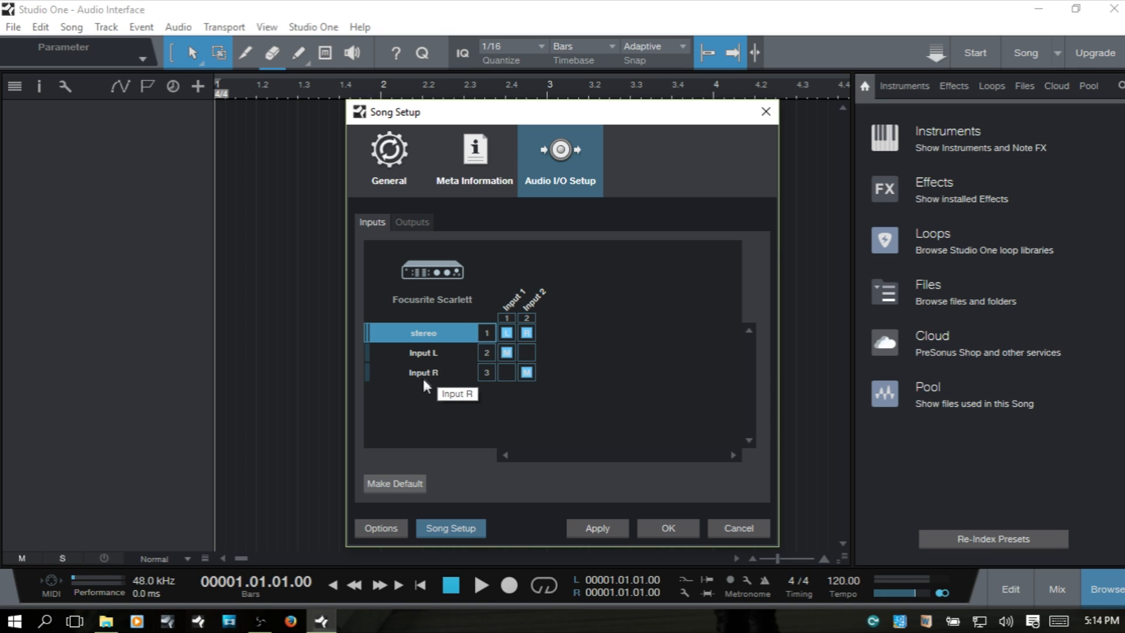
Rename the Input L channel as Mic 1.
{"action": "double_click", "coordinate": [421, 355]}
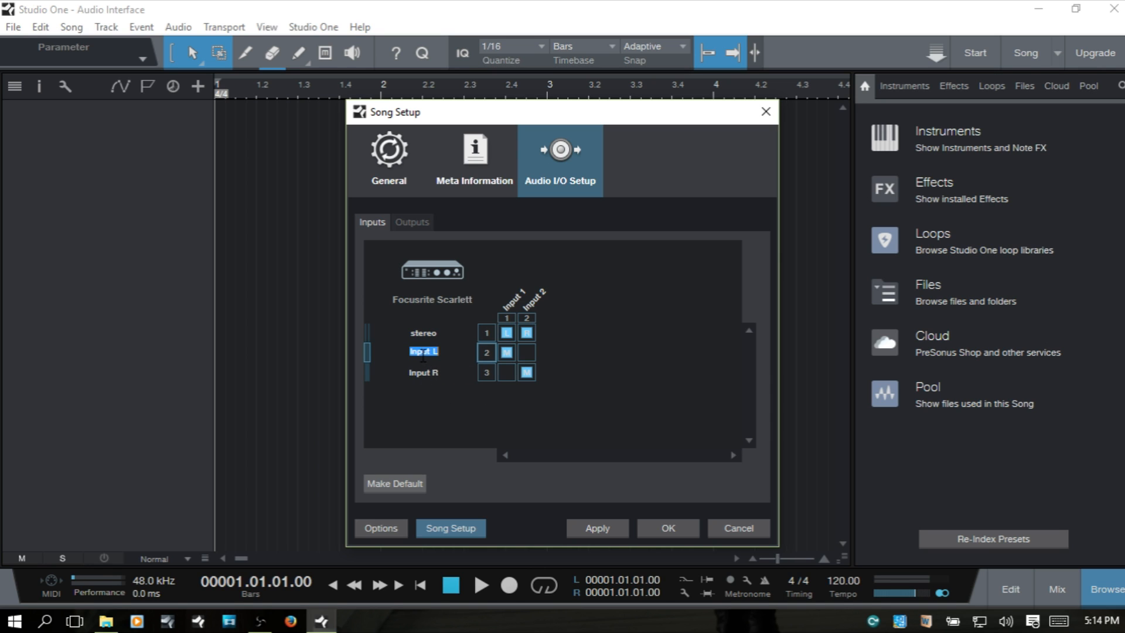
{"action": "type", "text": "Mic 1"}
{"action": "key", "text": "Return"}
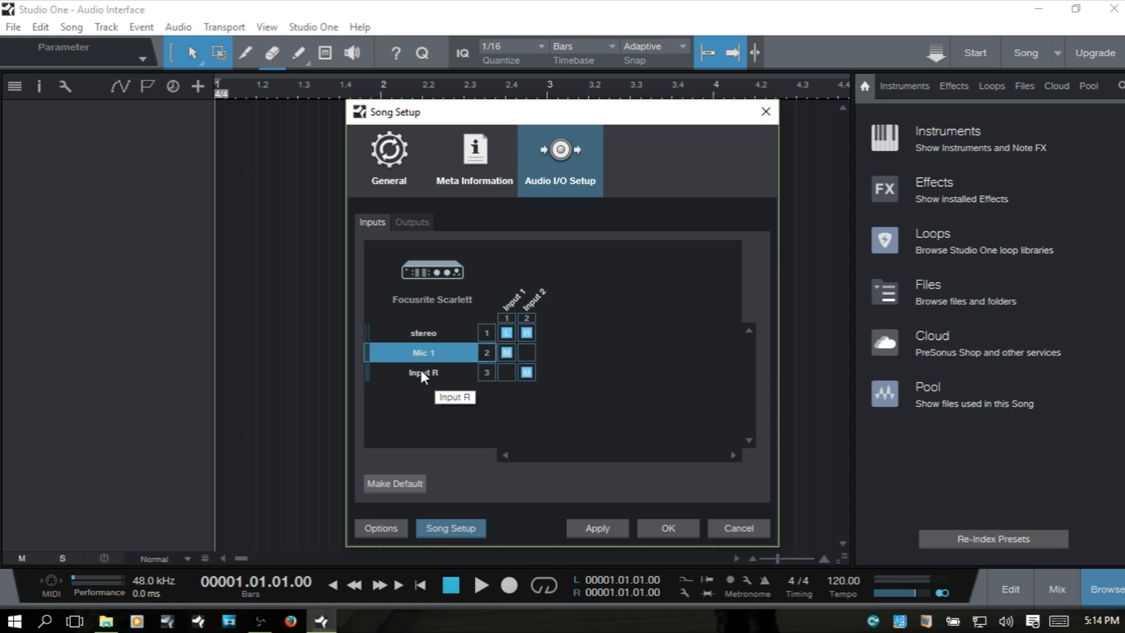
Rename the Input R channel as Line and check the Mic 1 channel's Input 1 assignment.
{"action": "double_click", "coordinate": [420, 371]}
{"action": "type", "text": "Line"}
{"action": "key", "text": "Return"}
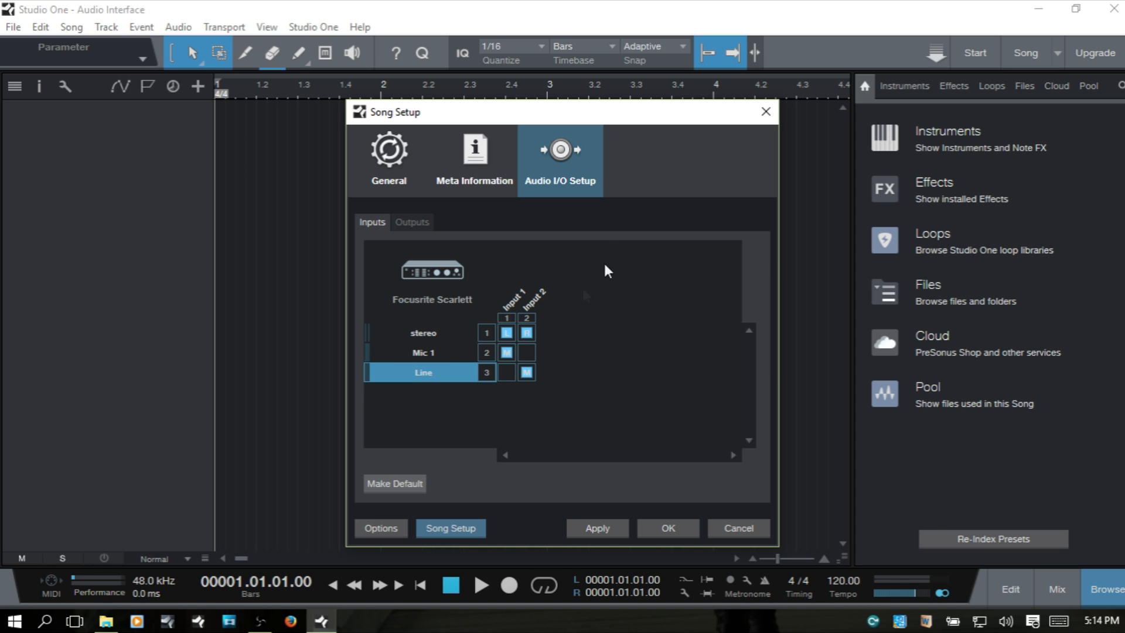
{"action": "left_click", "coordinate": [506, 354]}
{"action": "left_click", "coordinate": [506, 354]}
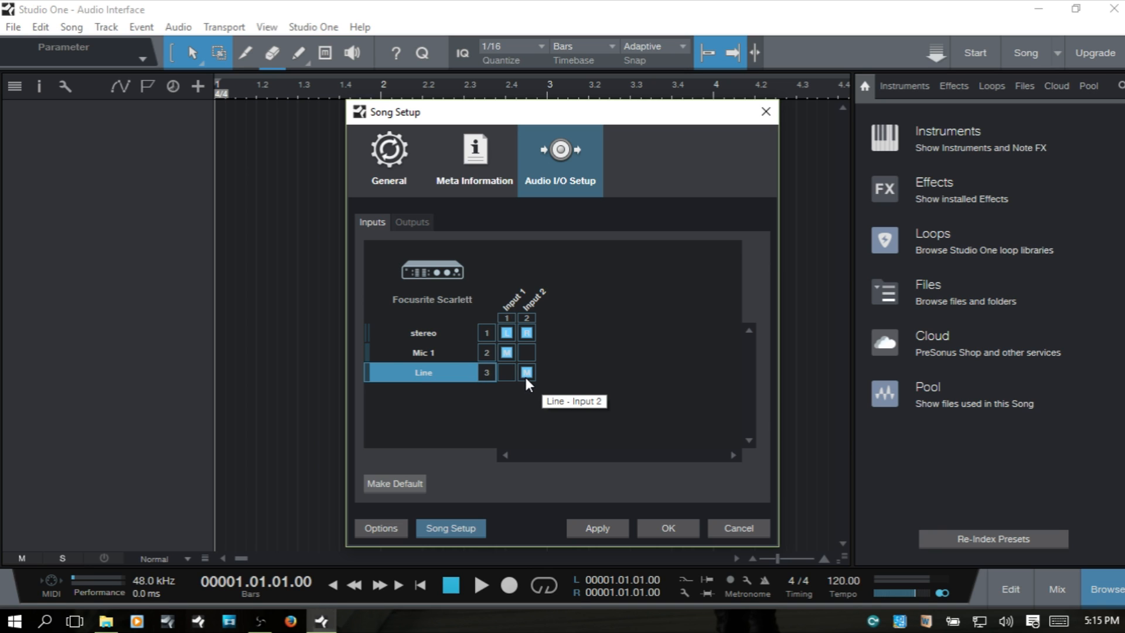
Rename the Main output as Stereo in the song's audio output setup and go back to the input channels.
{"action": "left_click", "coordinate": [410, 225]}
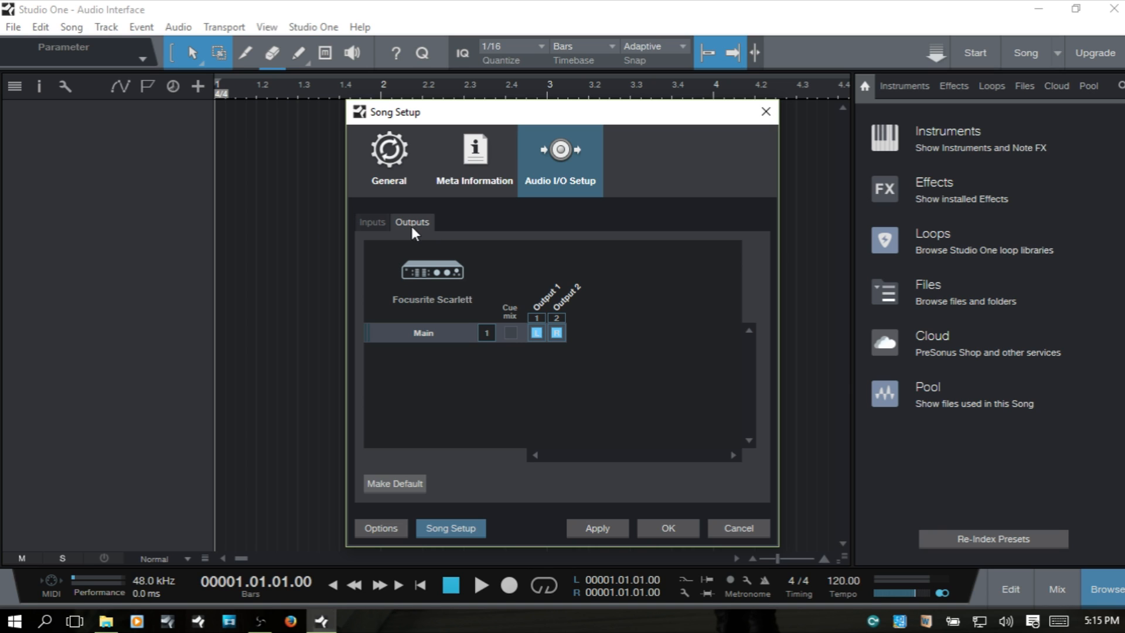
{"action": "double_click", "coordinate": [423, 332]}
{"action": "type", "text": "Stereo"}
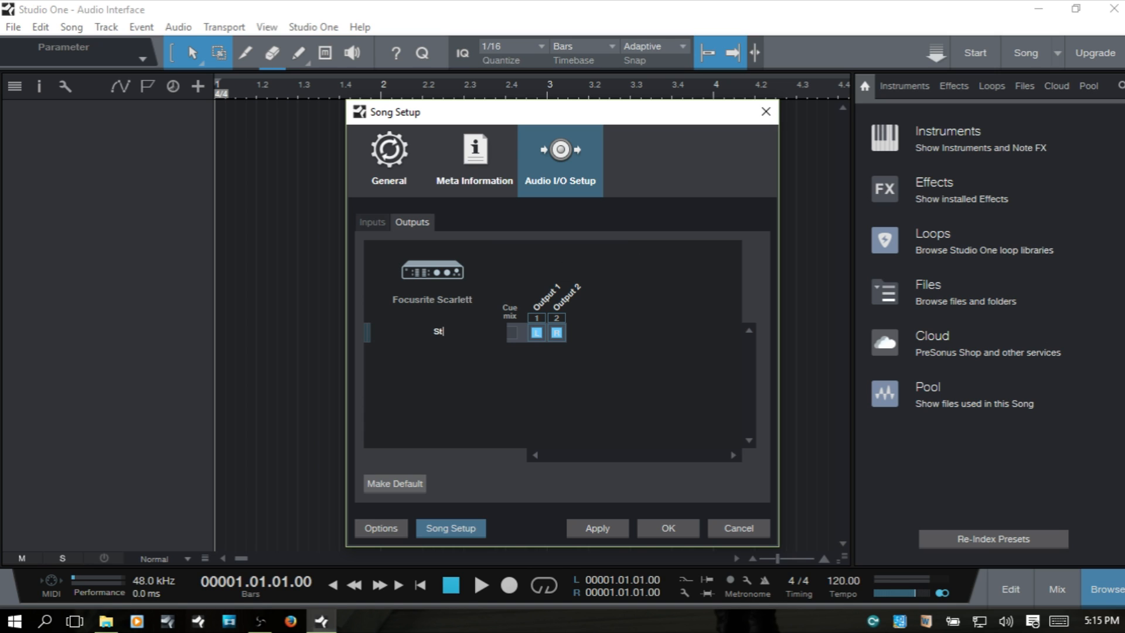
{"action": "key", "text": "Return"}
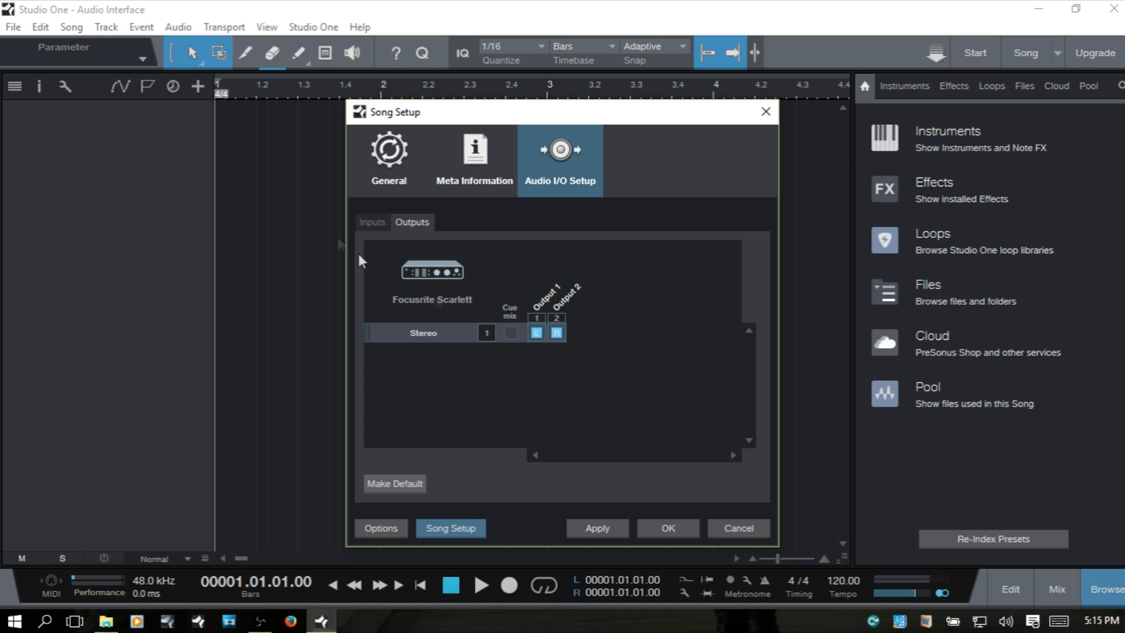
{"action": "left_click", "coordinate": [375, 226]}
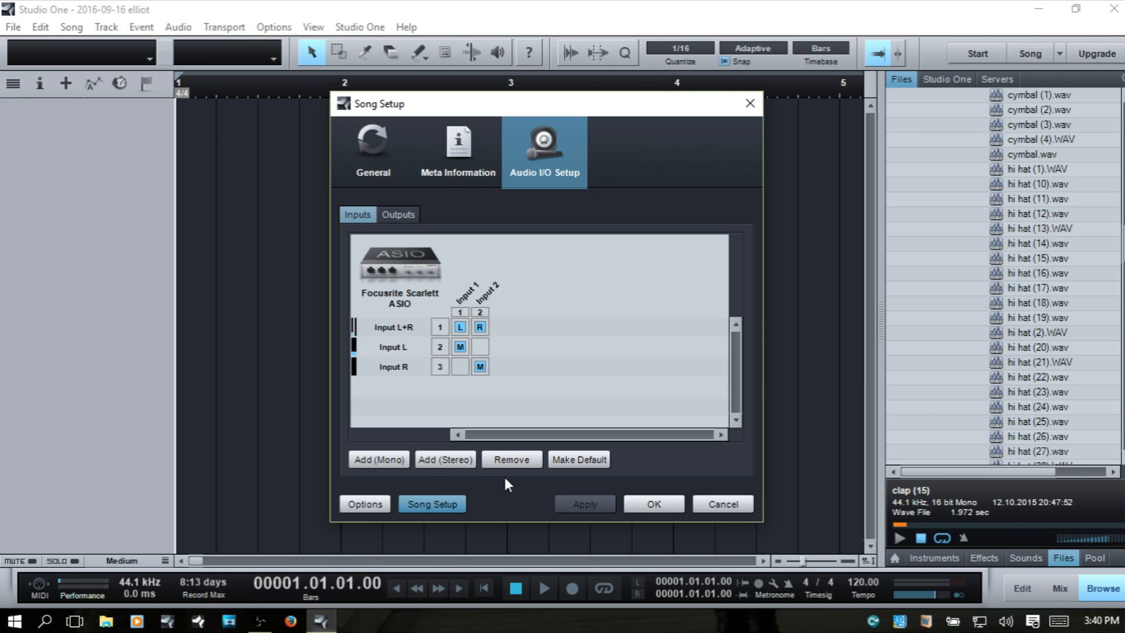
Add a mono input channel named Rename on Input 1 and remove it again.
{"action": "left_click", "coordinate": [374, 460]}
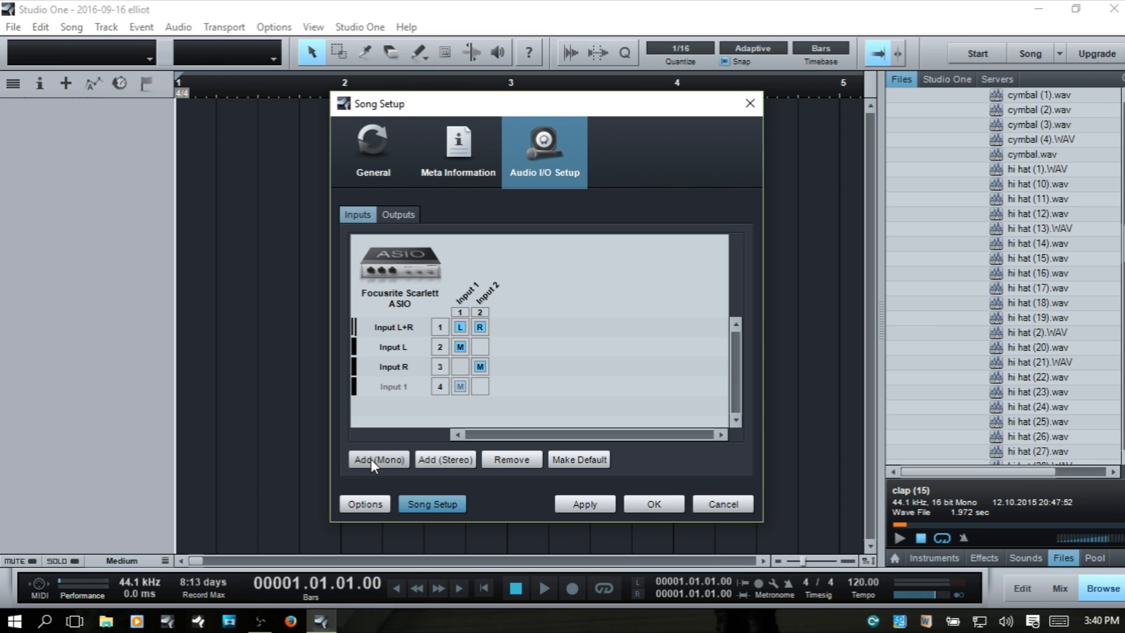
{"action": "left_click", "coordinate": [478, 386]}
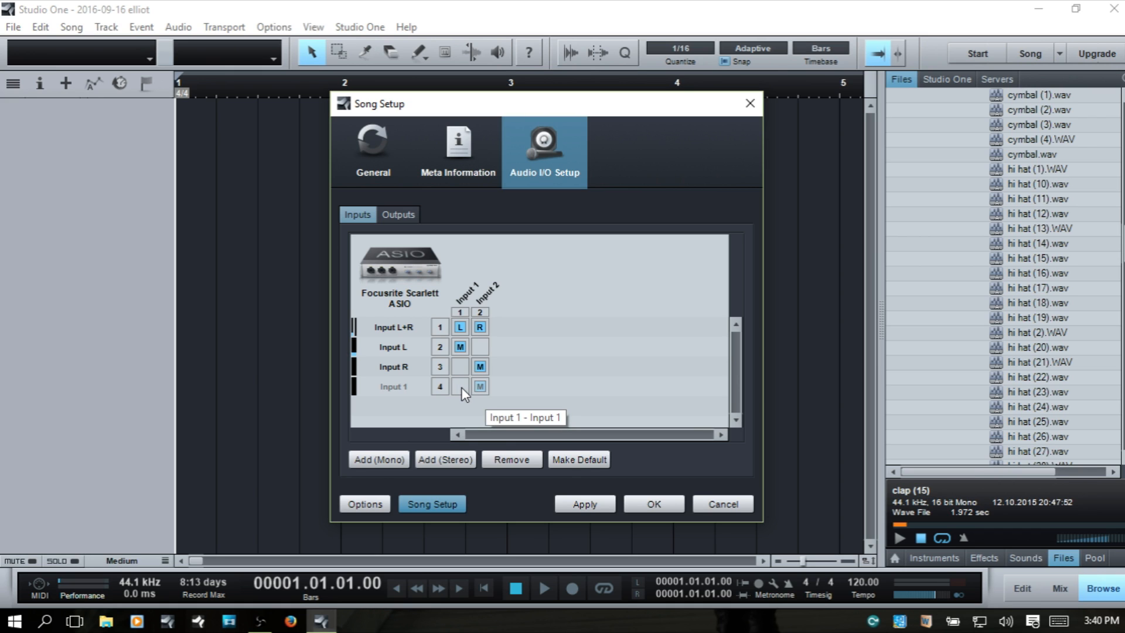
{"action": "left_click", "coordinate": [460, 386]}
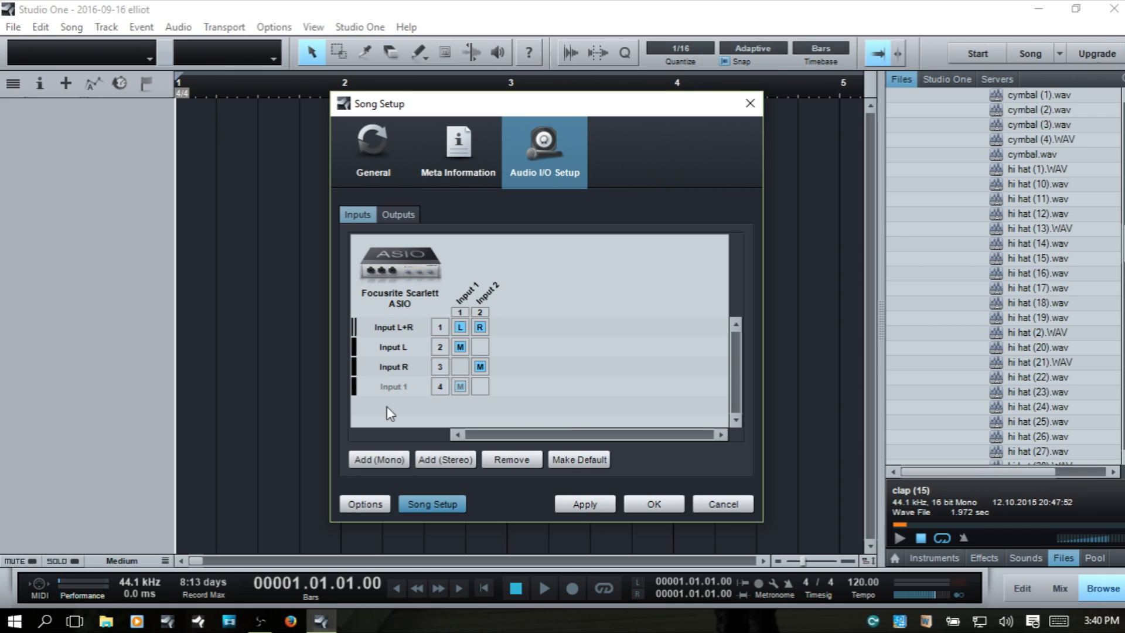
{"action": "double_click", "coordinate": [394, 385]}
{"action": "type", "text": "Rename"}
{"action": "key", "text": "Return"}
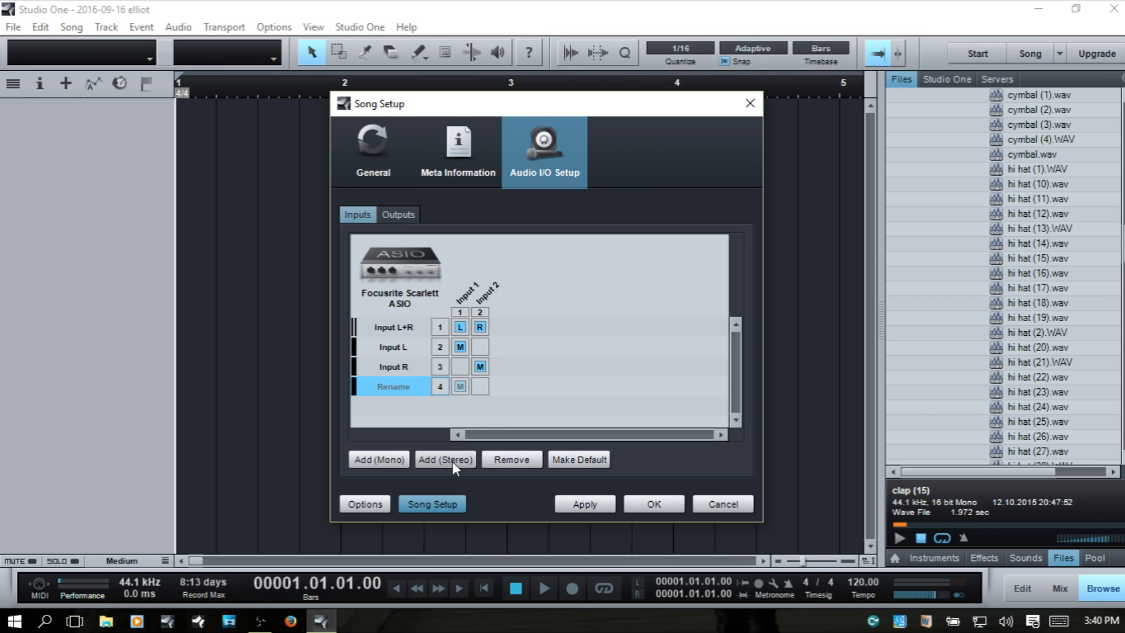
{"action": "left_click", "coordinate": [504, 455]}
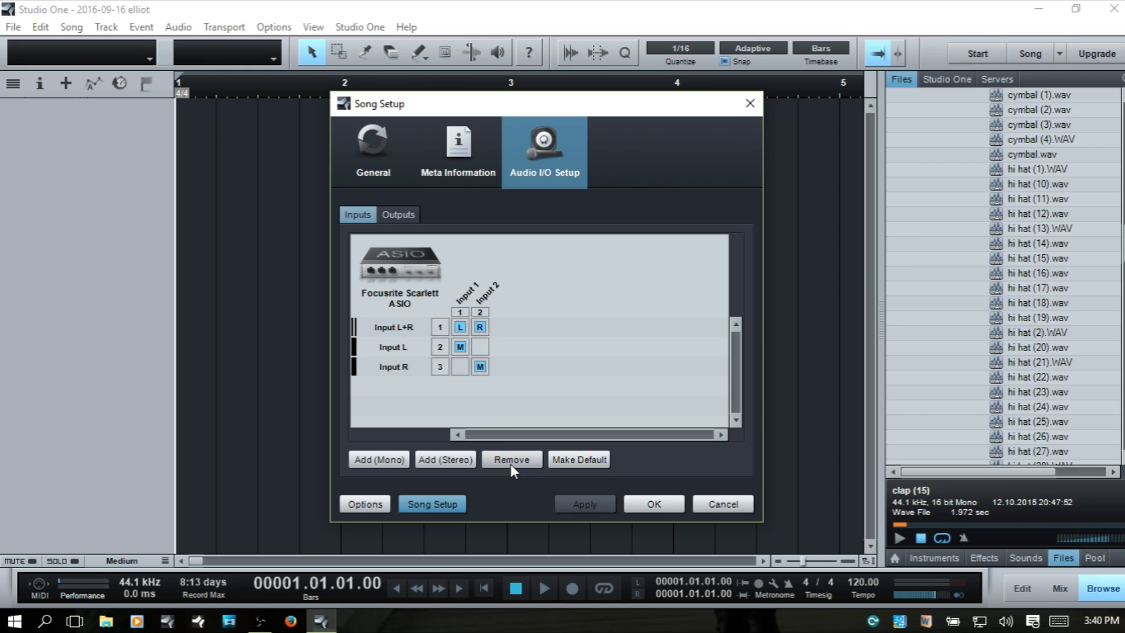
Add a stereo input channel and remove it again.
{"action": "left_click", "coordinate": [433, 459]}
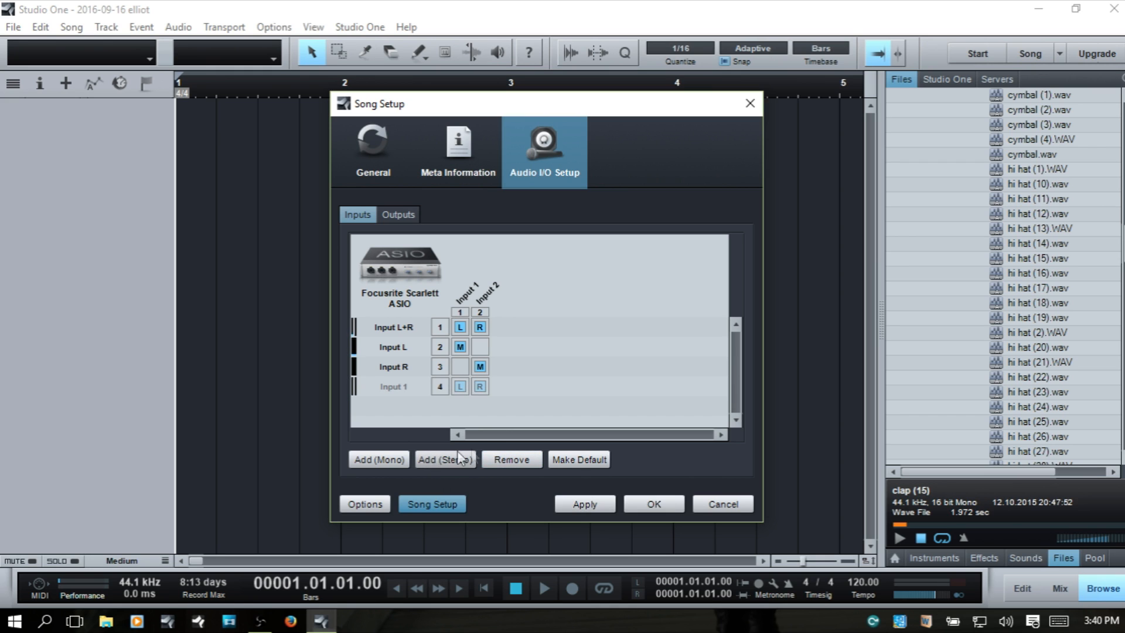
{"action": "left_click", "coordinate": [580, 459]}
{"action": "left_click", "coordinate": [394, 391]}
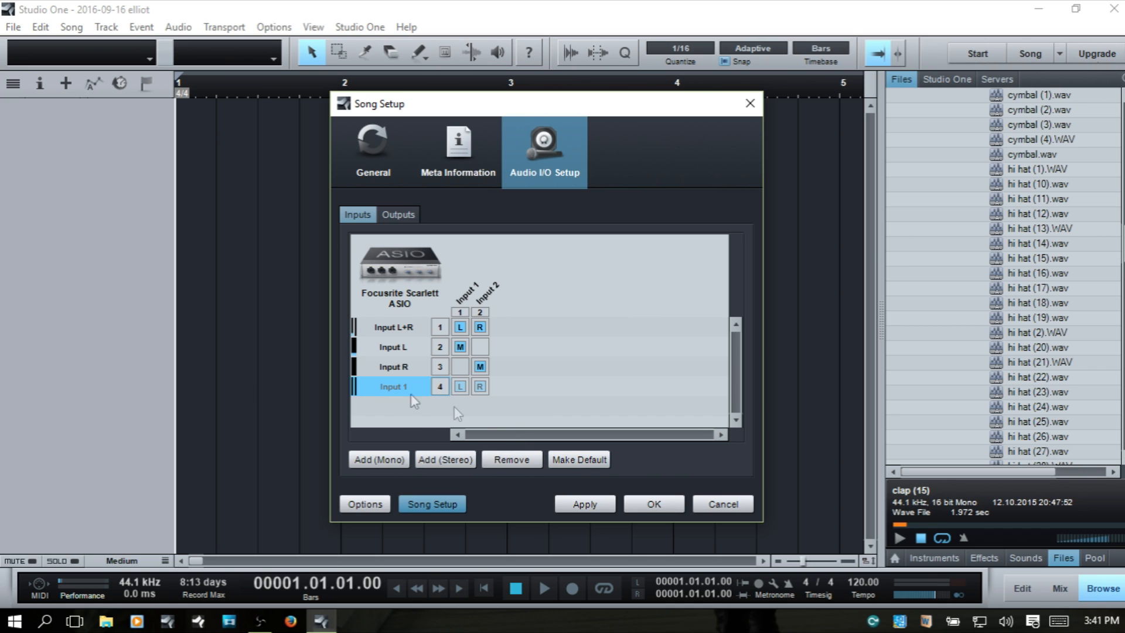
{"action": "left_click", "coordinate": [508, 461]}
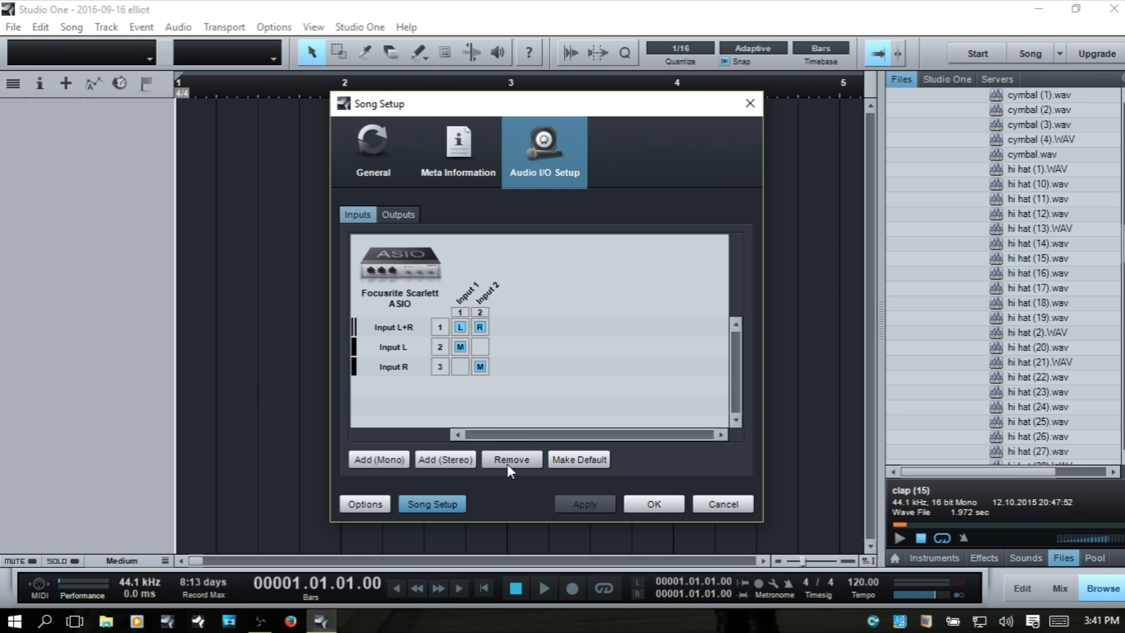
Add a stereo output channel in the song's audio output setup and rename it as New Stereo.
{"action": "left_click", "coordinate": [401, 215]}
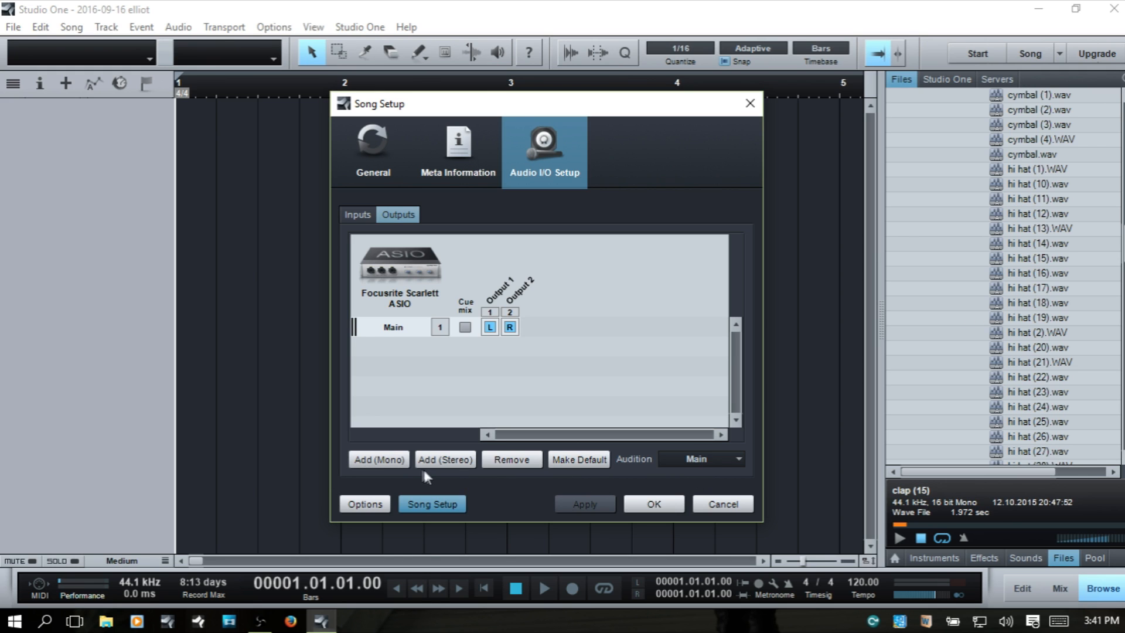
{"action": "left_click", "coordinate": [441, 461]}
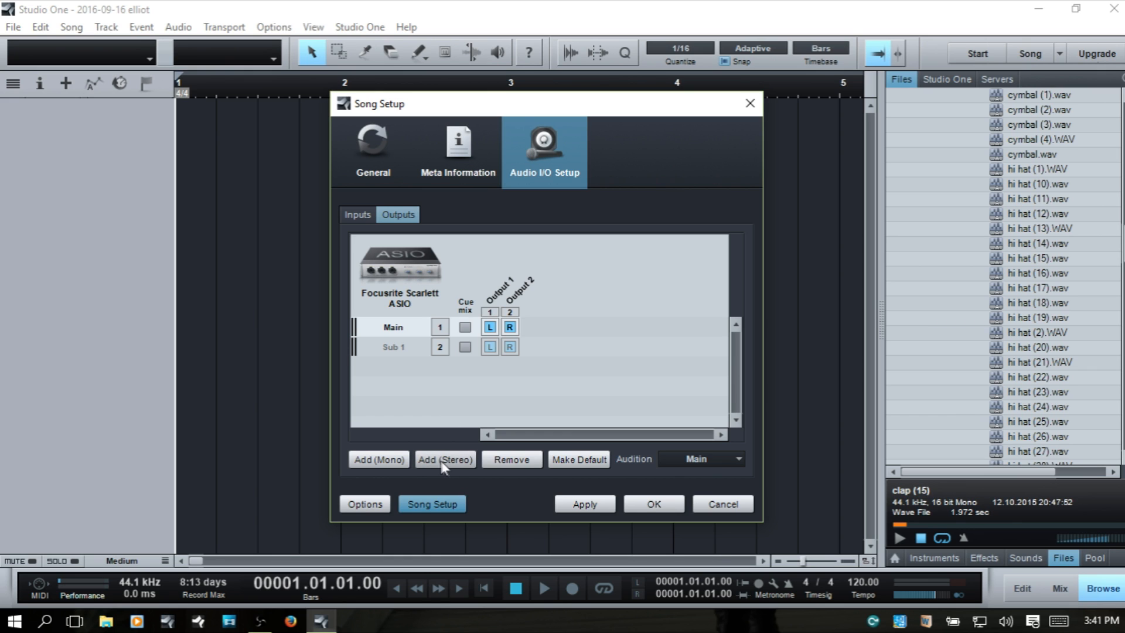
{"action": "double_click", "coordinate": [389, 351]}
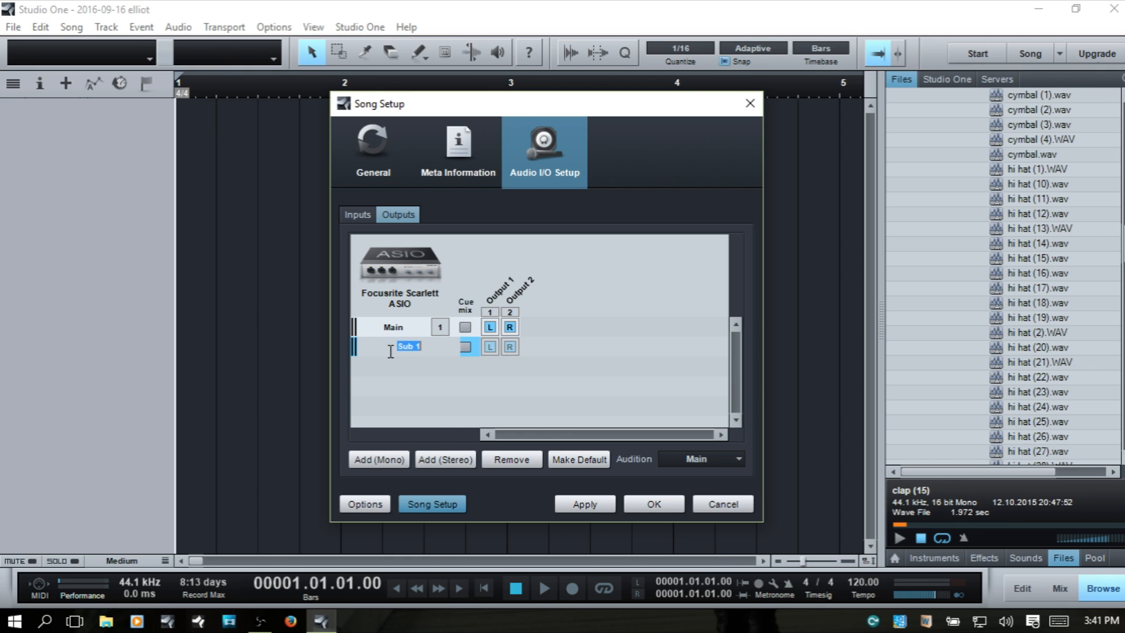
{"action": "type", "text": "New Stereo"}
{"action": "key", "text": "Return"}
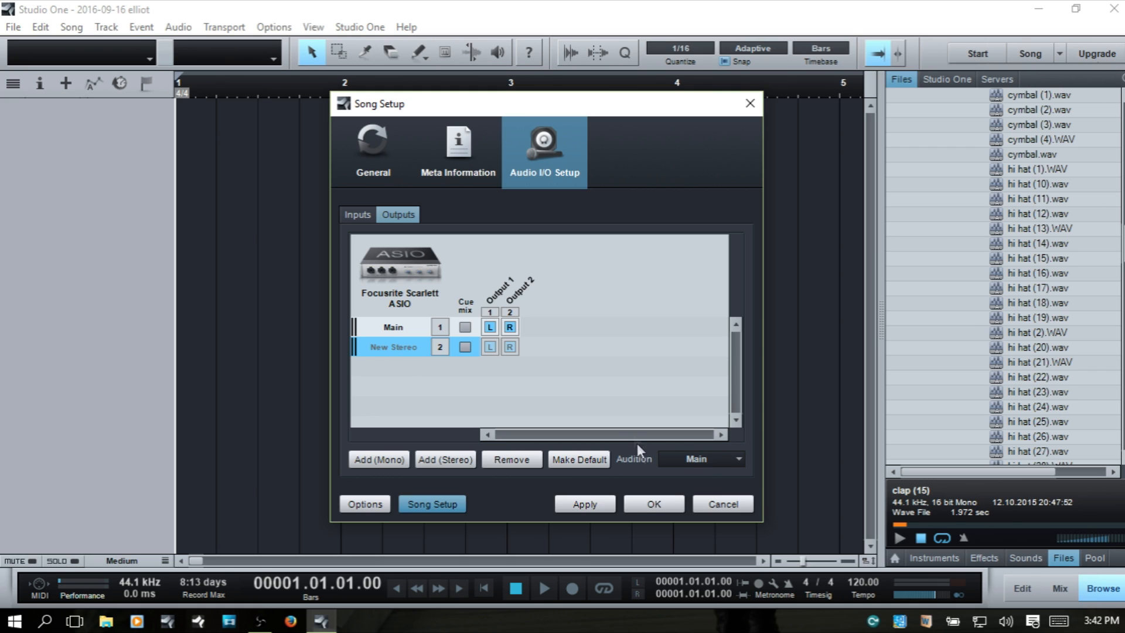
Set the audition output to New Stereo.
{"action": "left_click", "coordinate": [707, 459]}
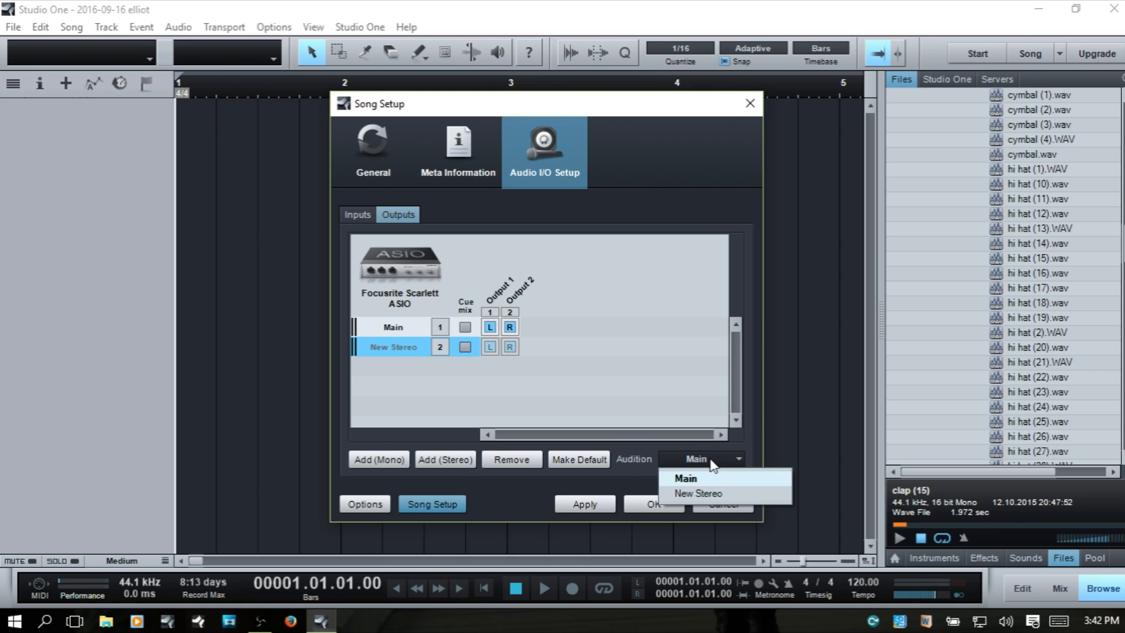
{"action": "left_click", "coordinate": [708, 496]}
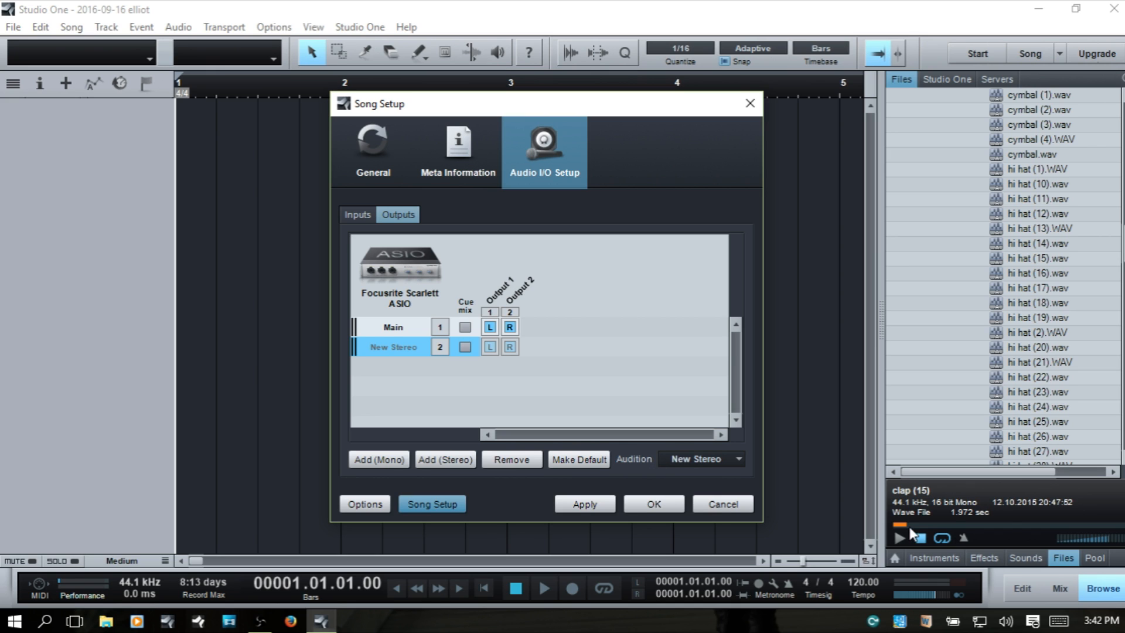
{"action": "left_click", "coordinate": [943, 537]}
{"action": "left_click", "coordinate": [703, 458]}
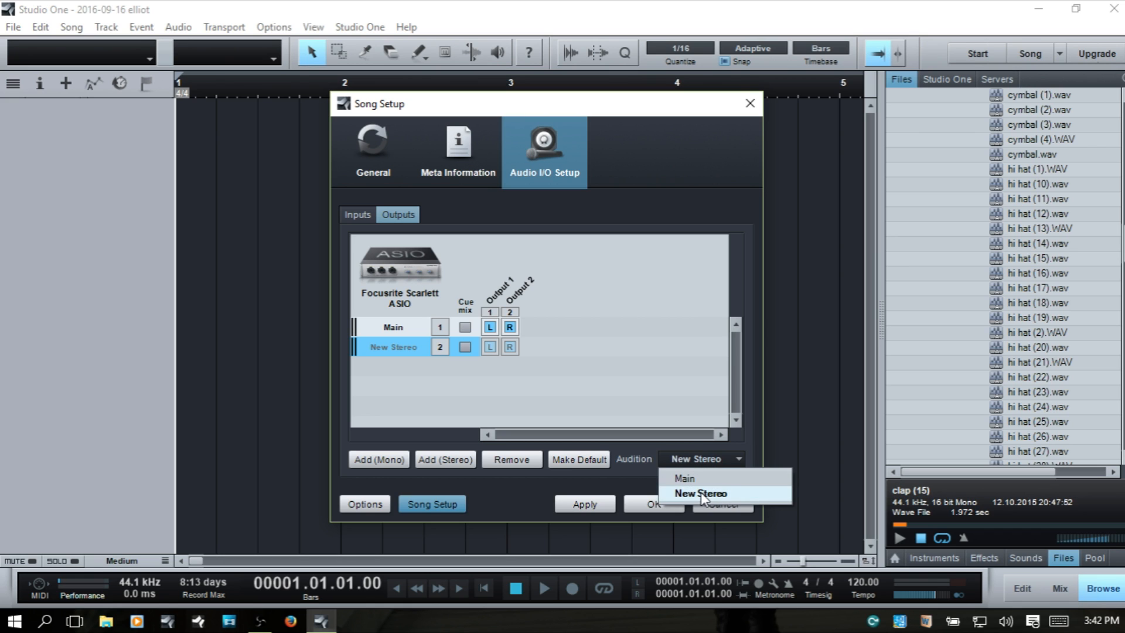
{"action": "left_click", "coordinate": [628, 487]}
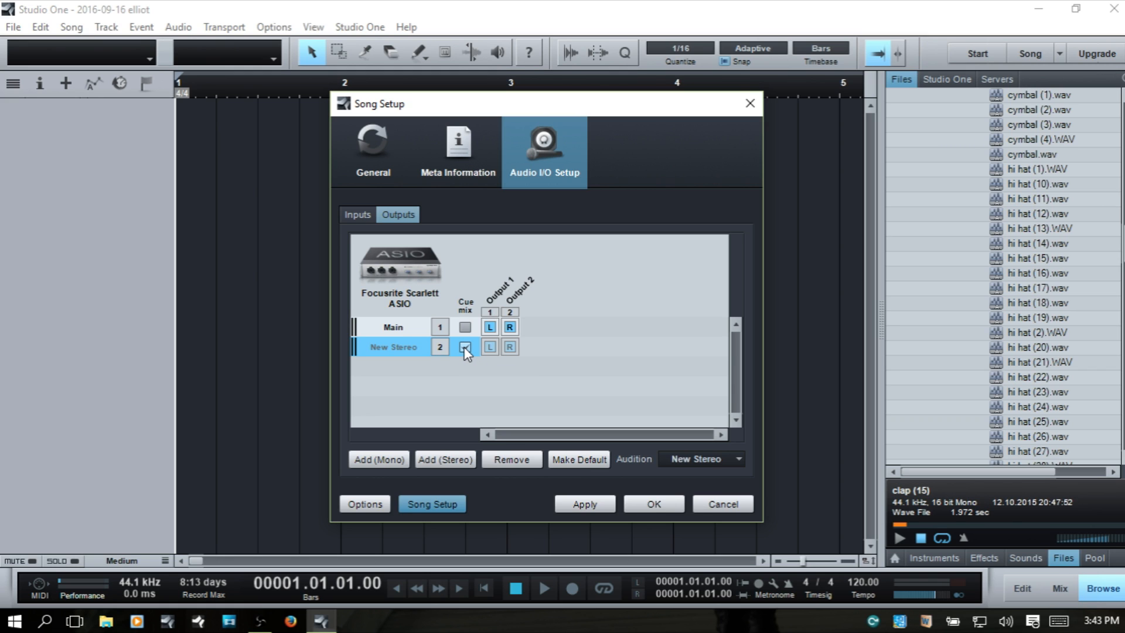
Toggle the cue mix option of the New Stereo output and remove that output channel.
{"action": "left_click", "coordinate": [465, 348]}
{"action": "left_click", "coordinate": [512, 460]}
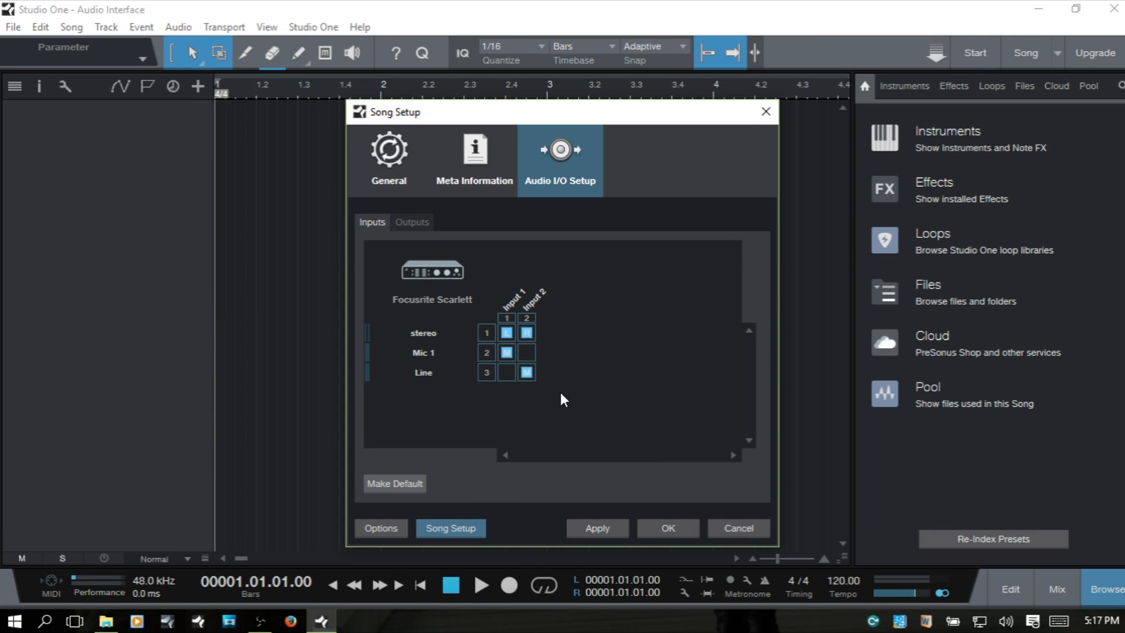
Accept the song setup and add two mono audio tracks with Mic 1 as input and Stereo as output.
{"action": "left_click", "coordinate": [671, 531]}
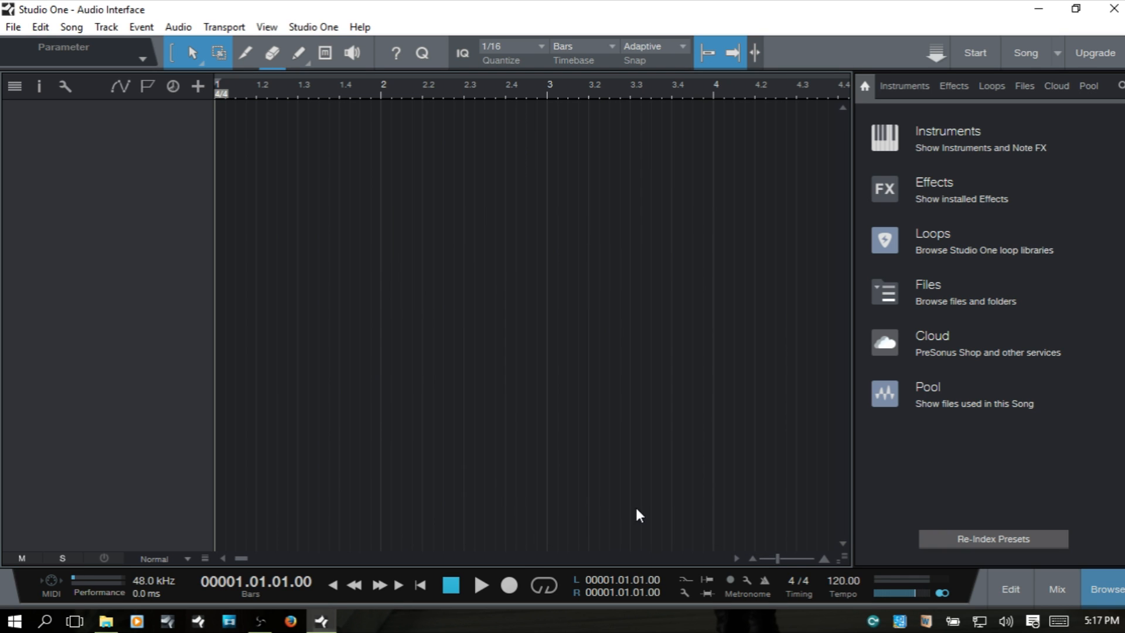
{"action": "double_click", "coordinate": [103, 272]}
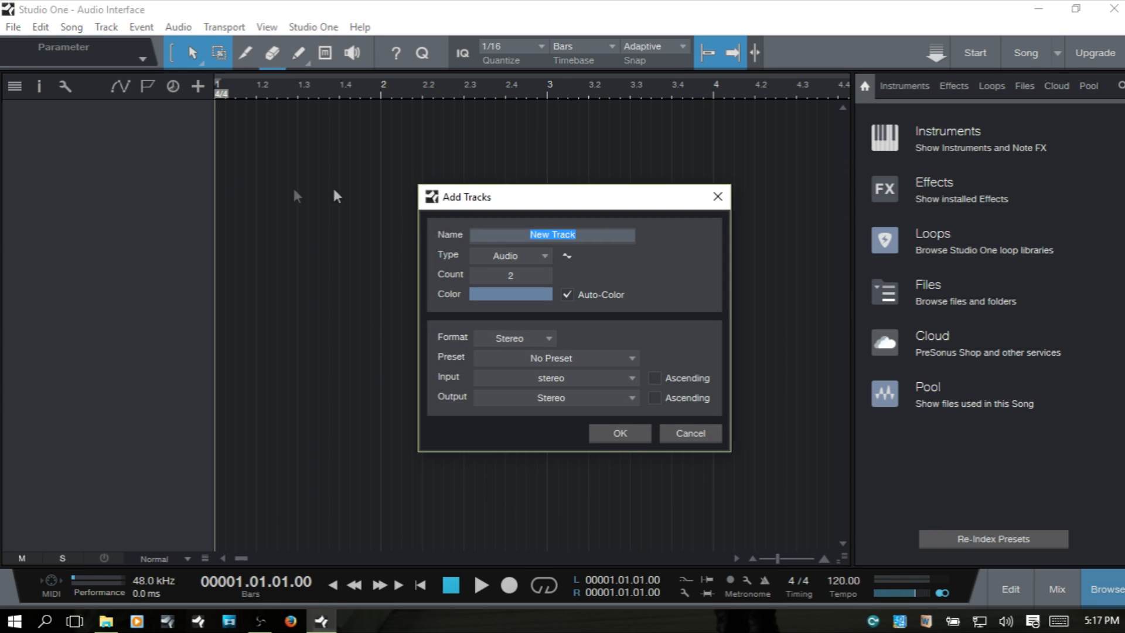
{"action": "left_click", "coordinate": [515, 339]}
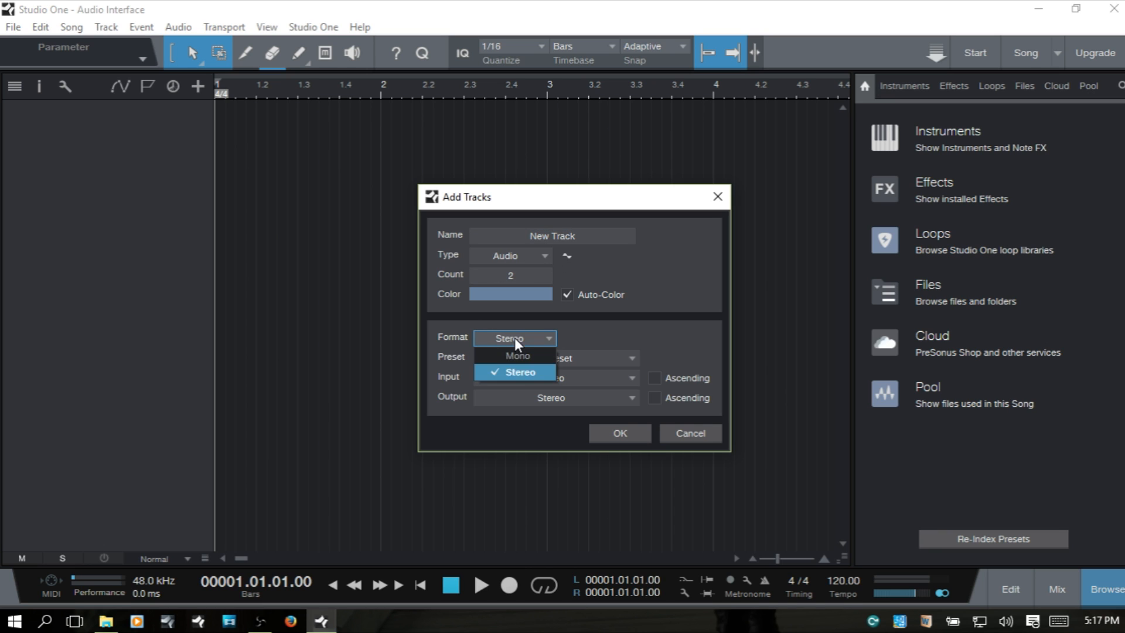
{"action": "left_click", "coordinate": [513, 355]}
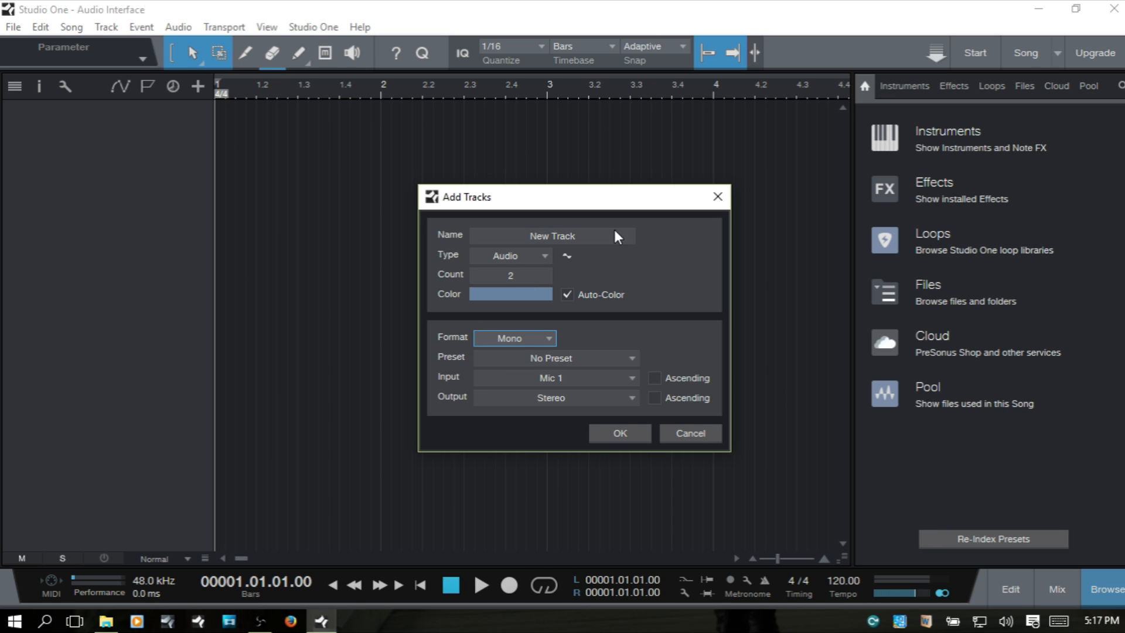
{"action": "left_click", "coordinate": [630, 440]}
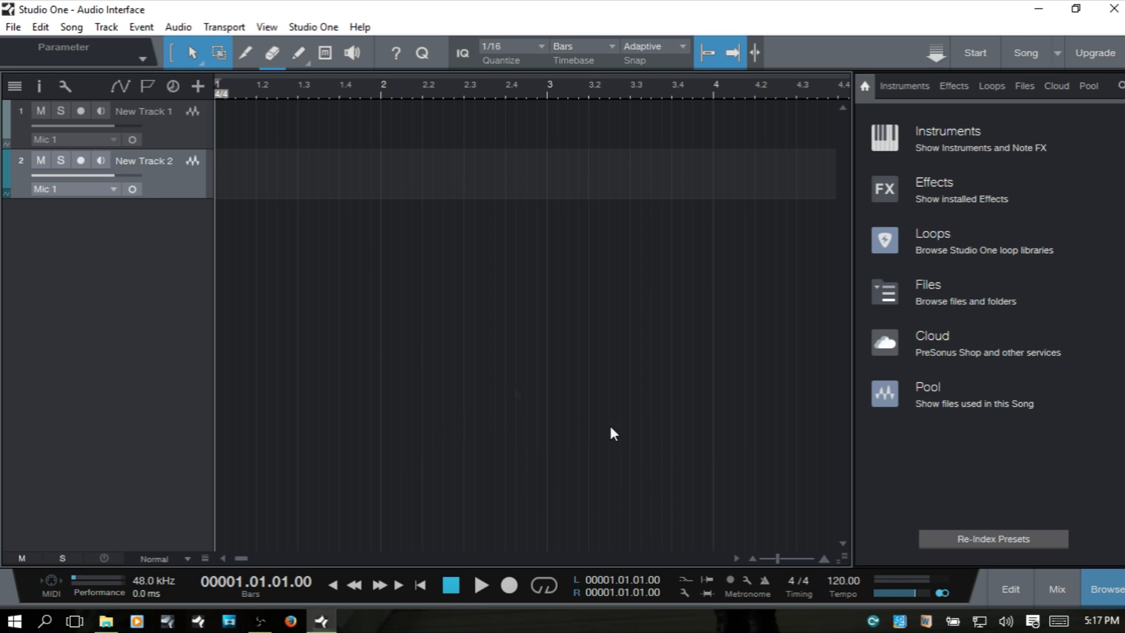
Increase the height of both new tracks in the track list.
{"action": "left_click_drag", "start_coordinate": [166, 149], "coordinate": [161, 215]}
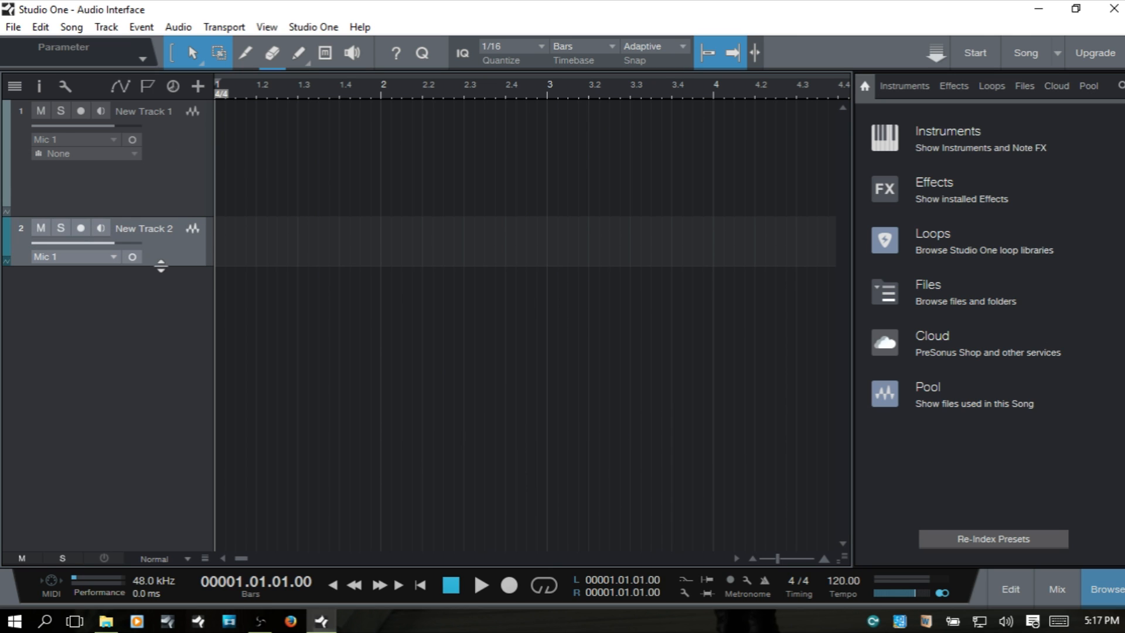
{"action": "left_click_drag", "start_coordinate": [161, 266], "coordinate": [149, 346]}
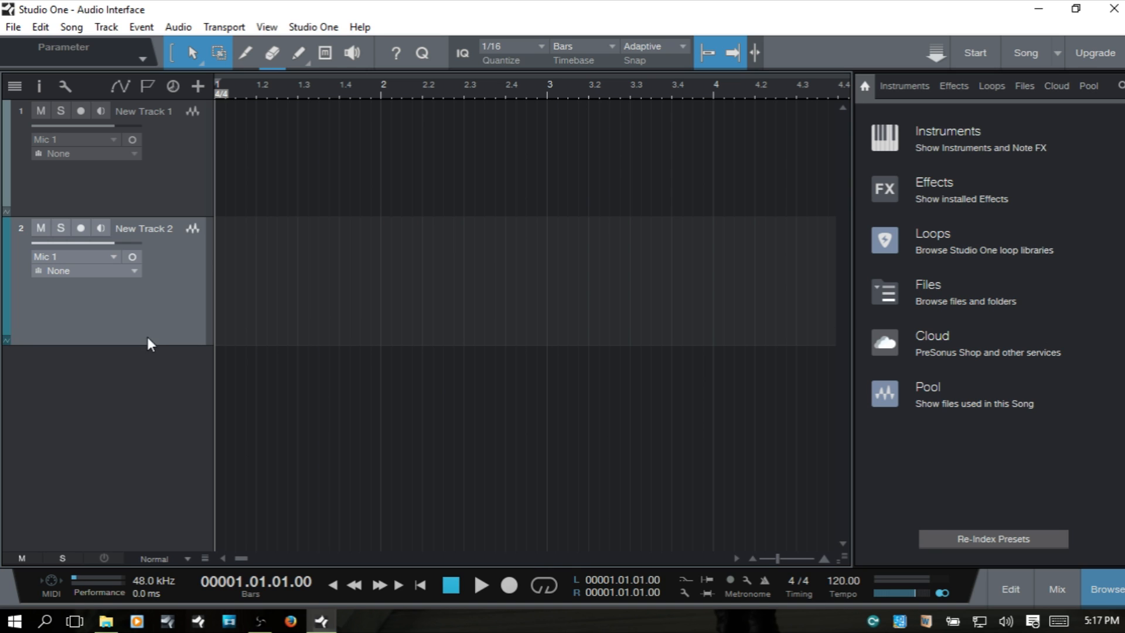
{"action": "left_click", "coordinate": [169, 164]}
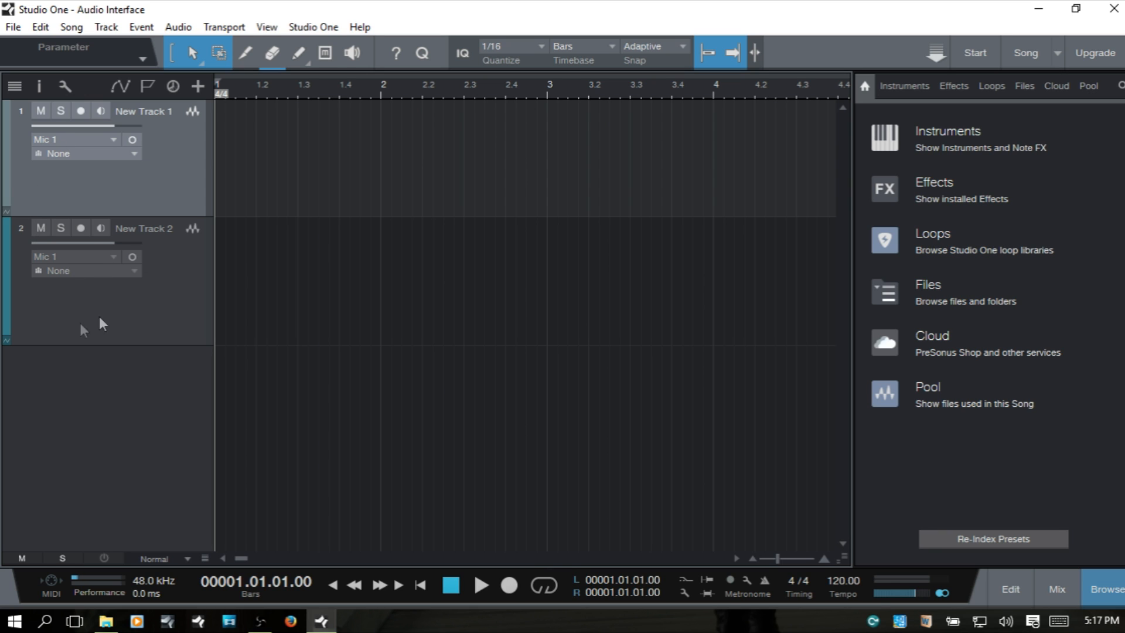
Set the record input of New Track 2 to Line on Input 2.
{"action": "left_click", "coordinate": [97, 289]}
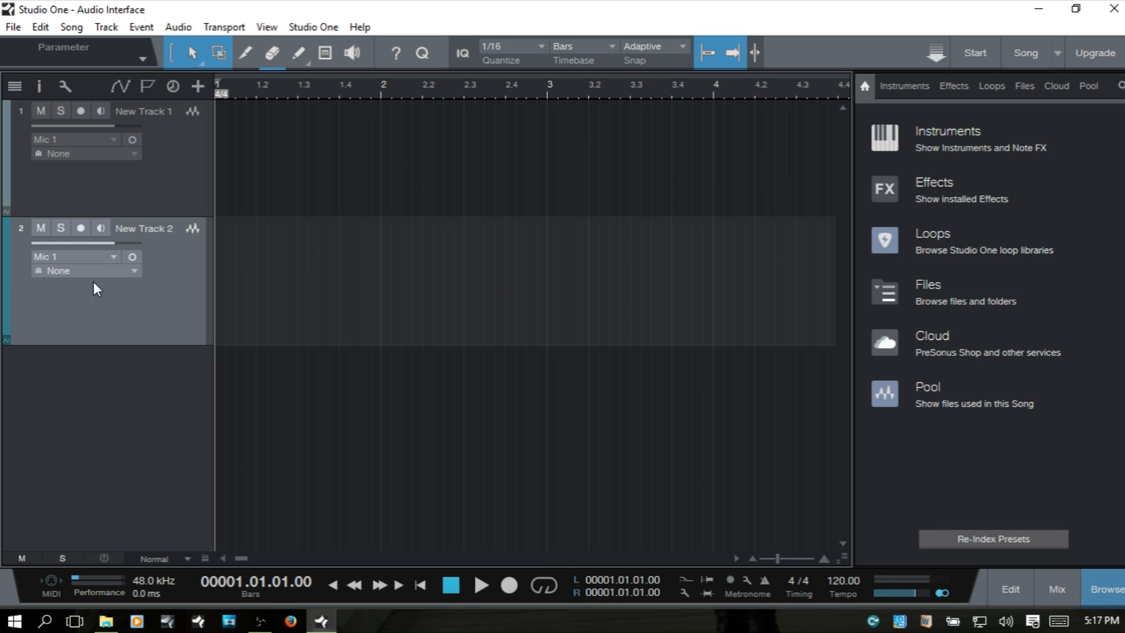
{"action": "left_click", "coordinate": [114, 258]}
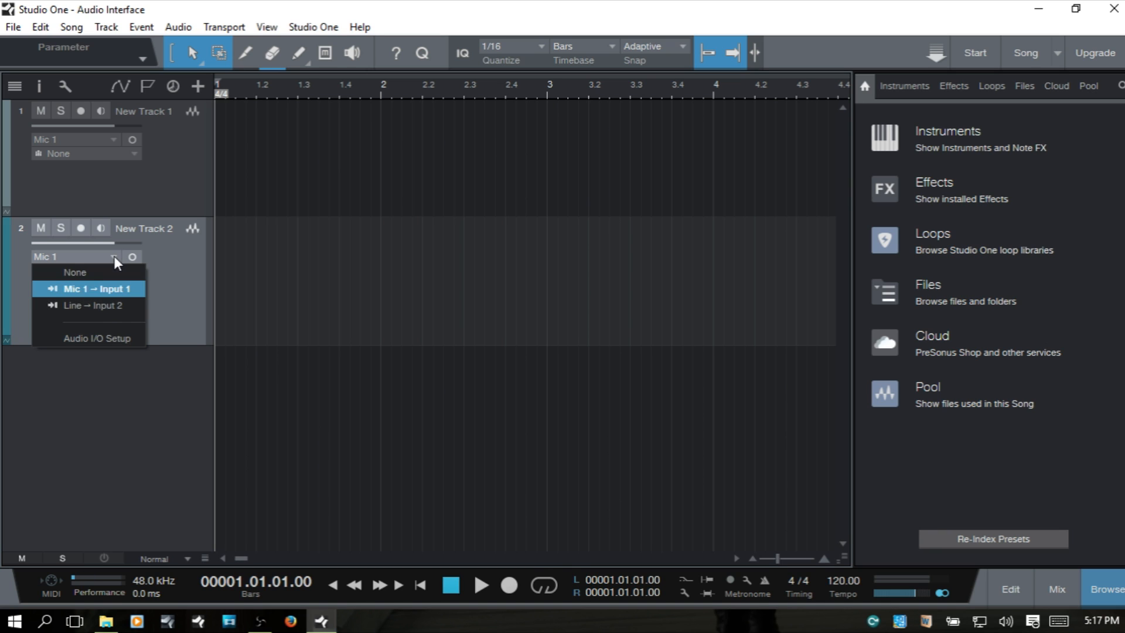
{"action": "left_click", "coordinate": [112, 309]}
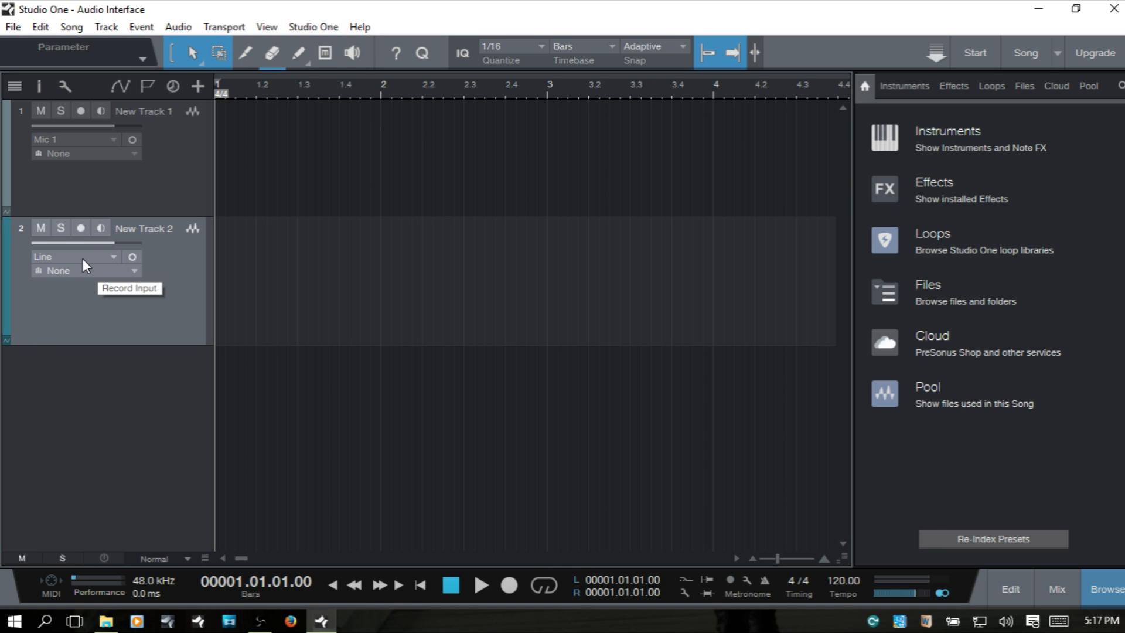
Check the record input options available for New Track 1.
{"action": "left_click", "coordinate": [113, 141]}
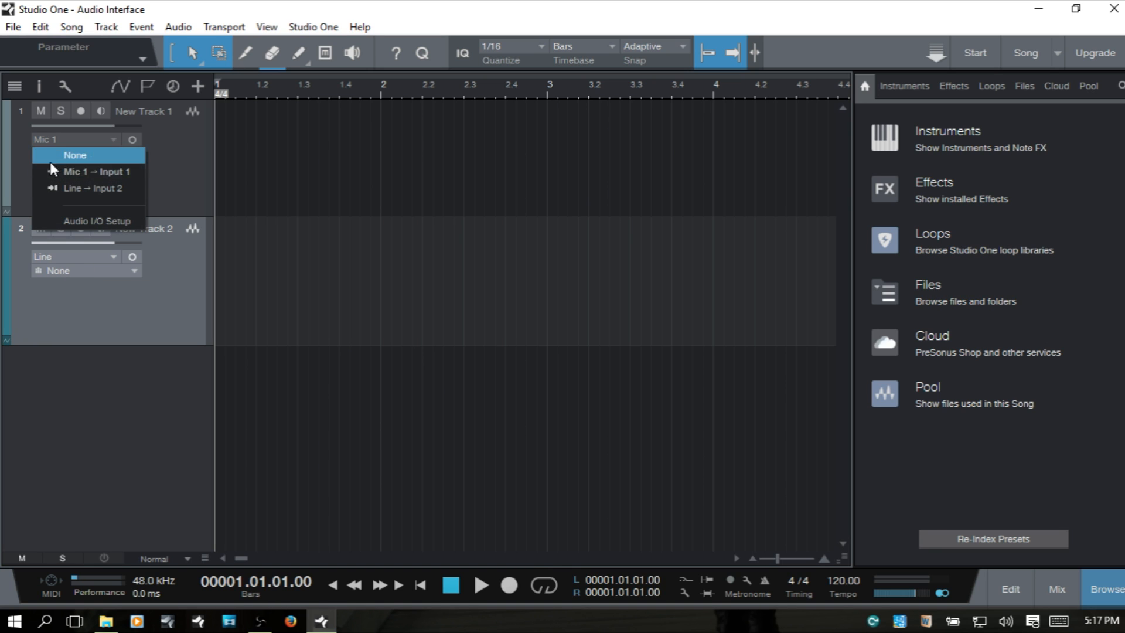
{"action": "left_click", "coordinate": [184, 167]}
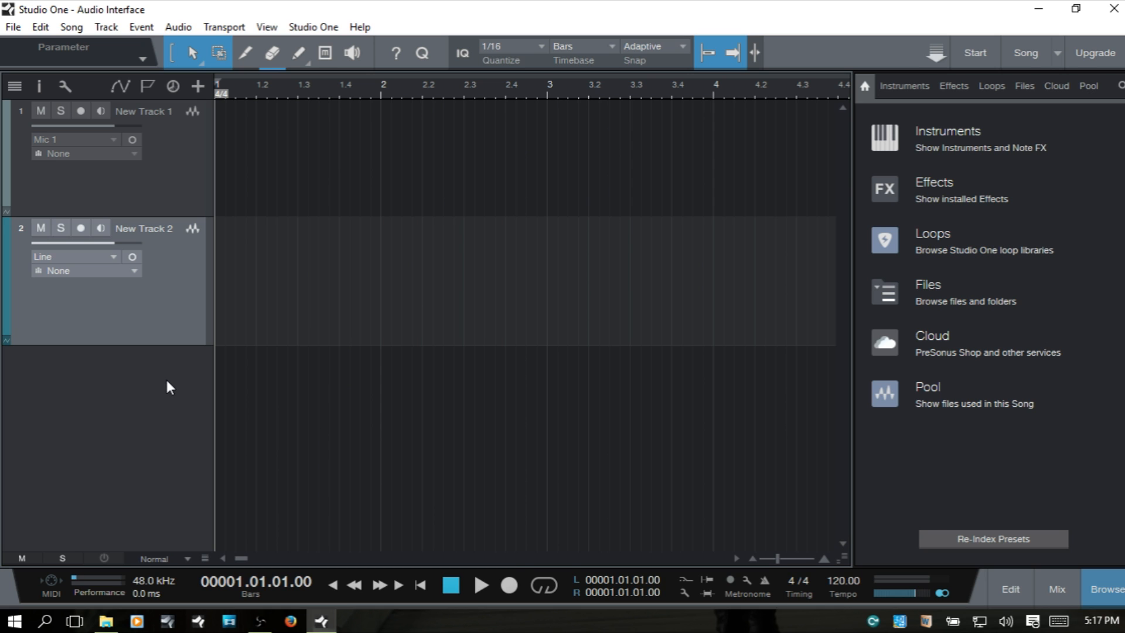
Add two stereo-format audio tracks with stereo input and Stereo output, and increase the height of New Track 3.
{"action": "double_click", "coordinate": [169, 380]}
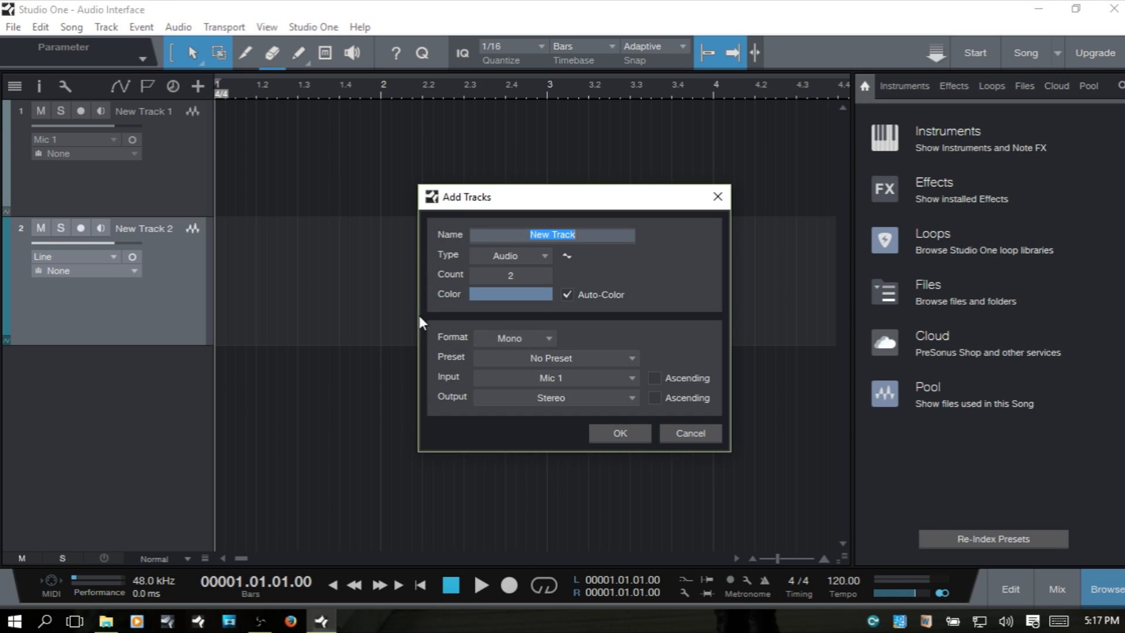
{"action": "left_click", "coordinate": [550, 339]}
{"action": "left_click", "coordinate": [540, 369]}
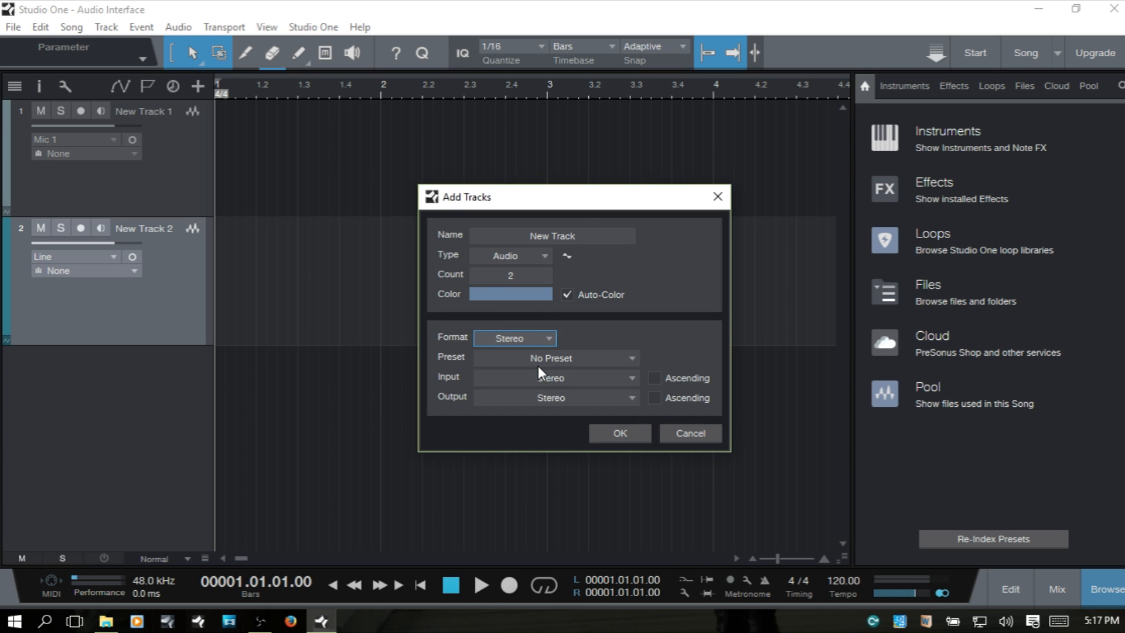
{"action": "left_click", "coordinate": [619, 436]}
{"action": "left_click_drag", "start_coordinate": [183, 396], "coordinate": [183, 487]}
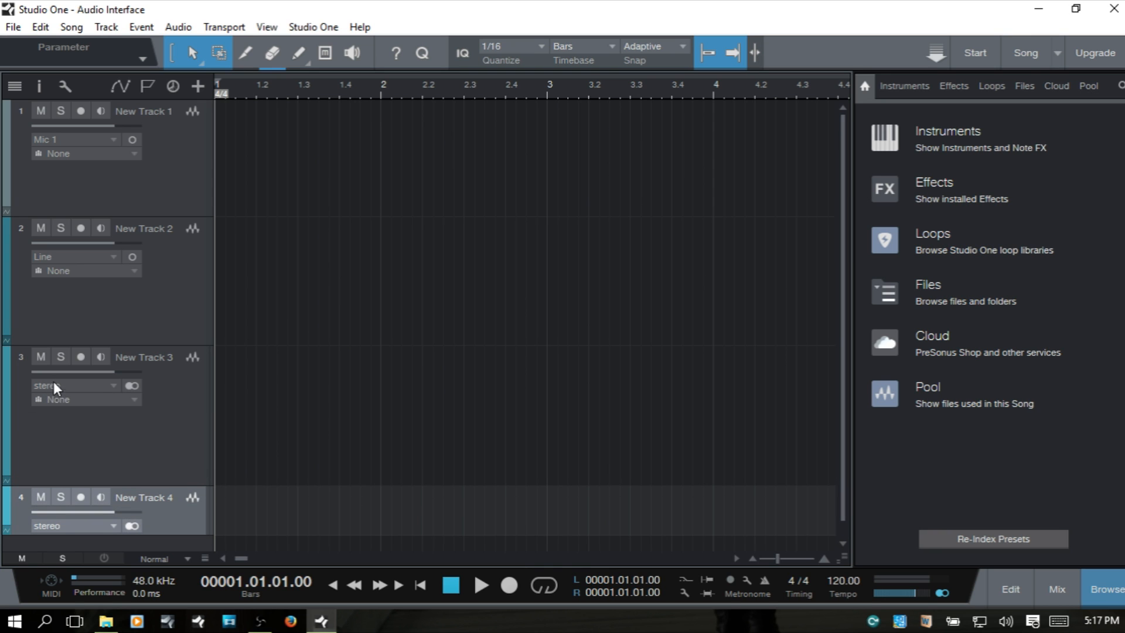
Check the record input options available for New Track 3.
{"action": "left_click", "coordinate": [114, 388]}
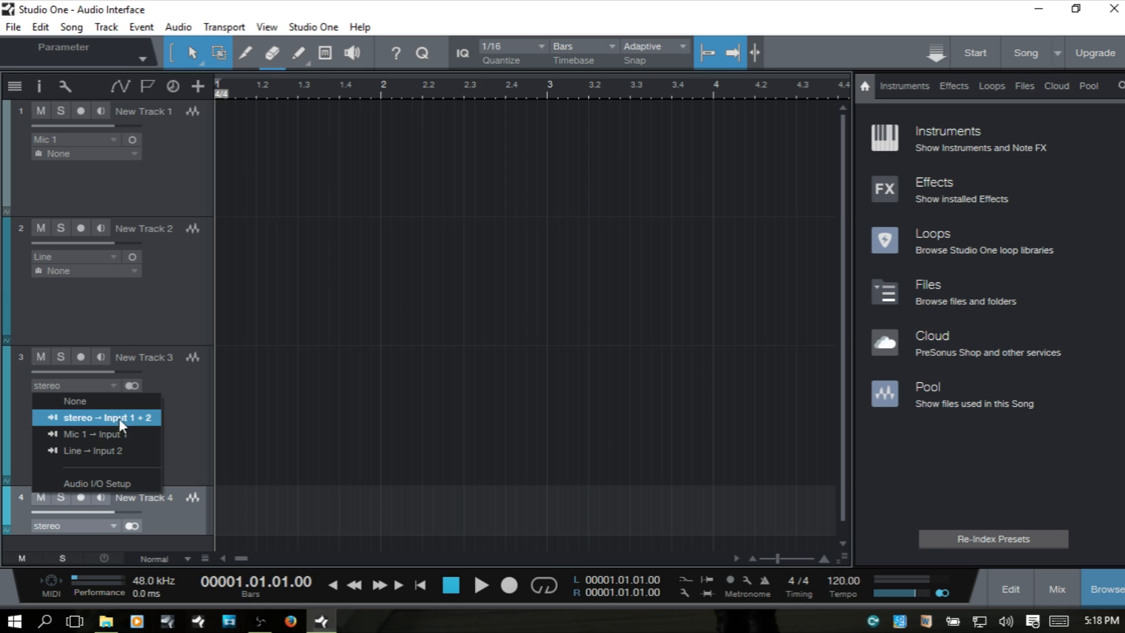
{"action": "left_click", "coordinate": [189, 418]}
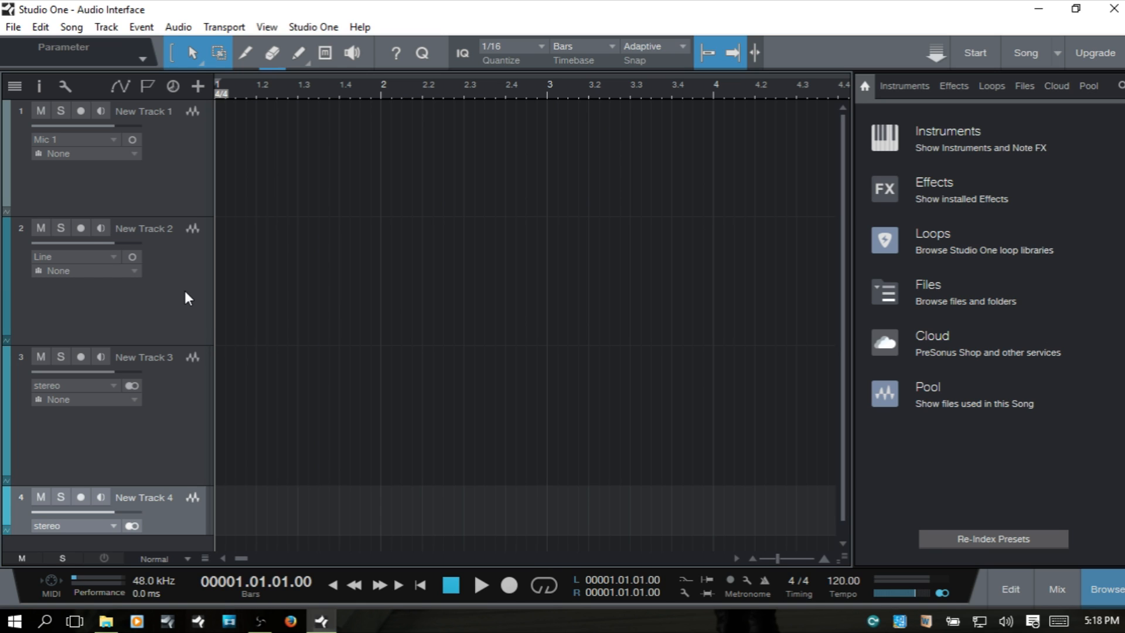
Arm New Track 2 for recording and turn on its input monitoring.
{"action": "left_click", "coordinate": [102, 228]}
{"action": "left_click", "coordinate": [102, 228]}
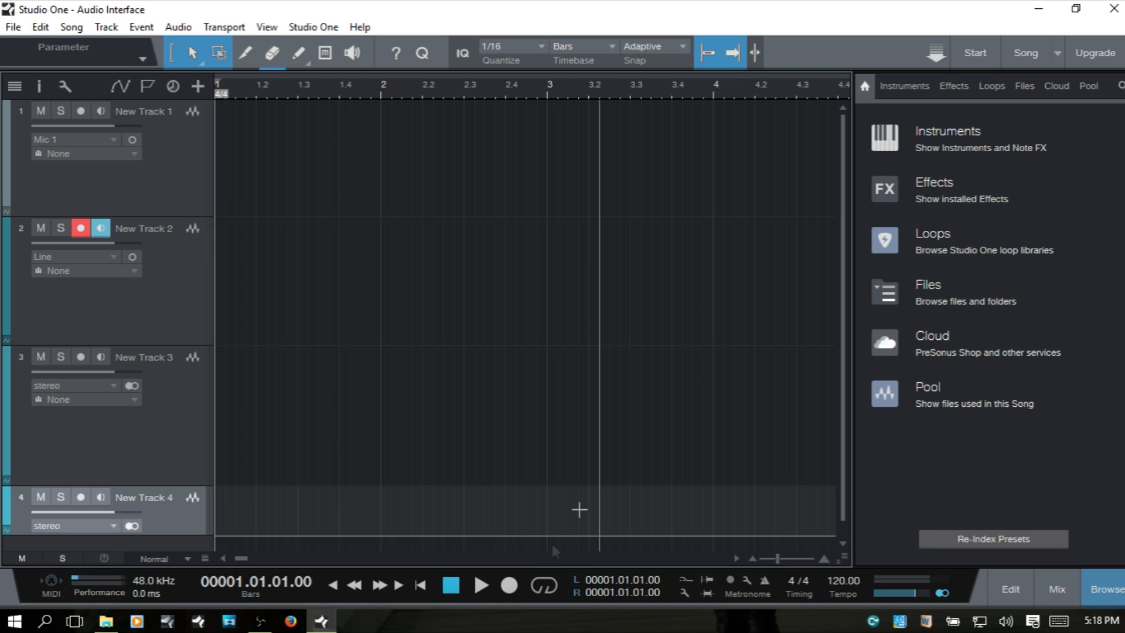